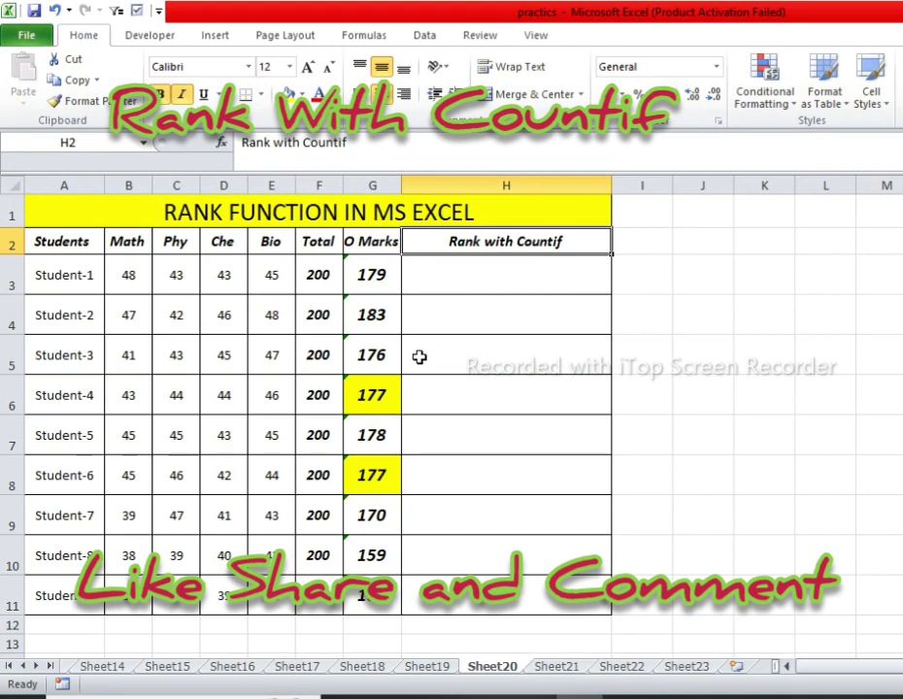
# Examine the two yellow-highlighted O Marks cells, G6 and G8.
pyautogui.click(374, 408)
pyautogui.click(384, 482)
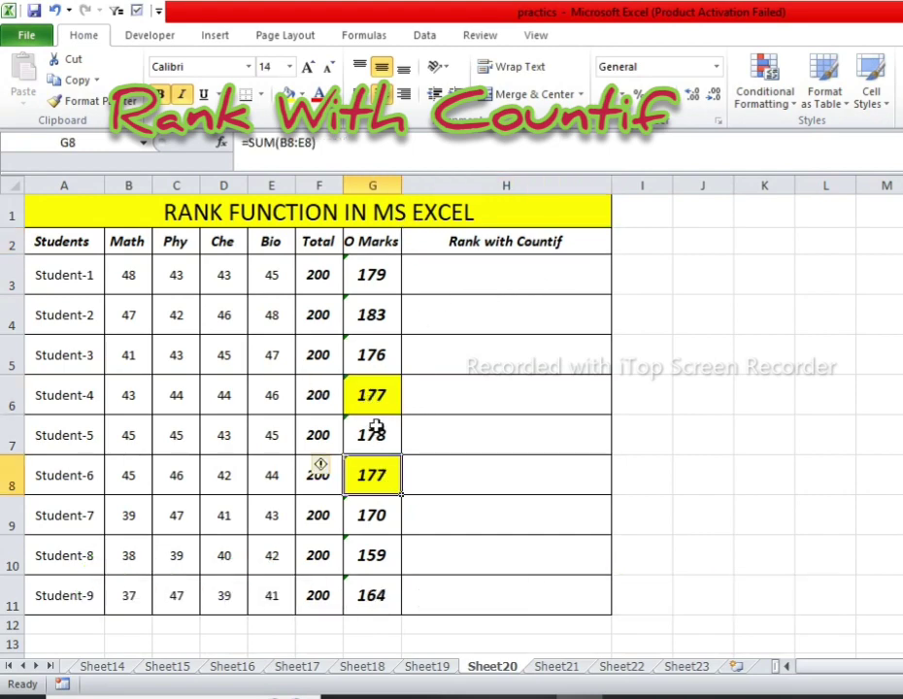
pyautogui.click(378, 406)
pyautogui.click(376, 470)
# Enter the formula =RANK(G3,G3:G11) in H3 to rank Student-1's obtained marks.
pyautogui.click(466, 280)
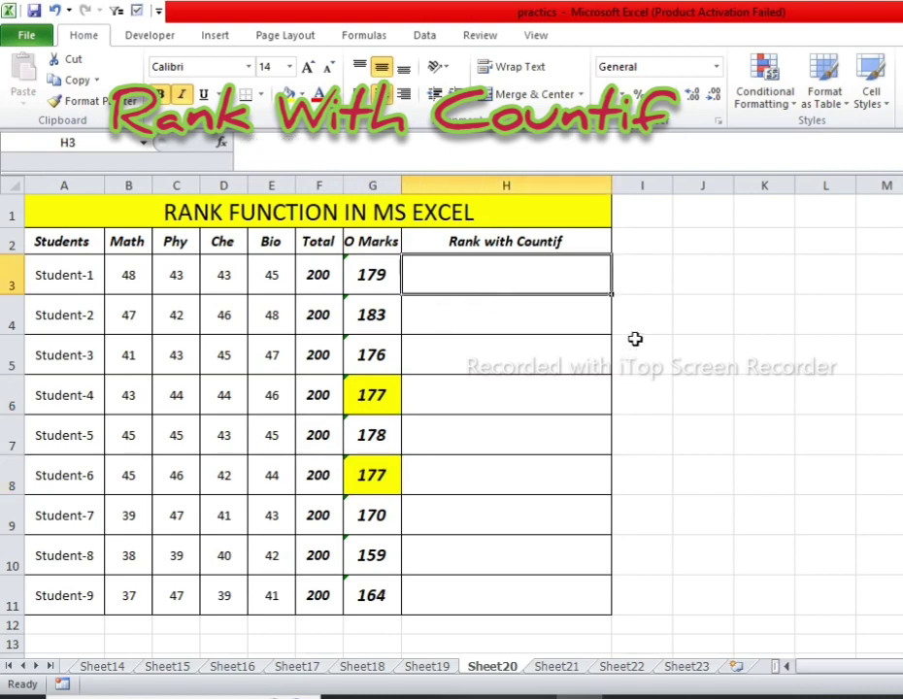
pyautogui.write('=')
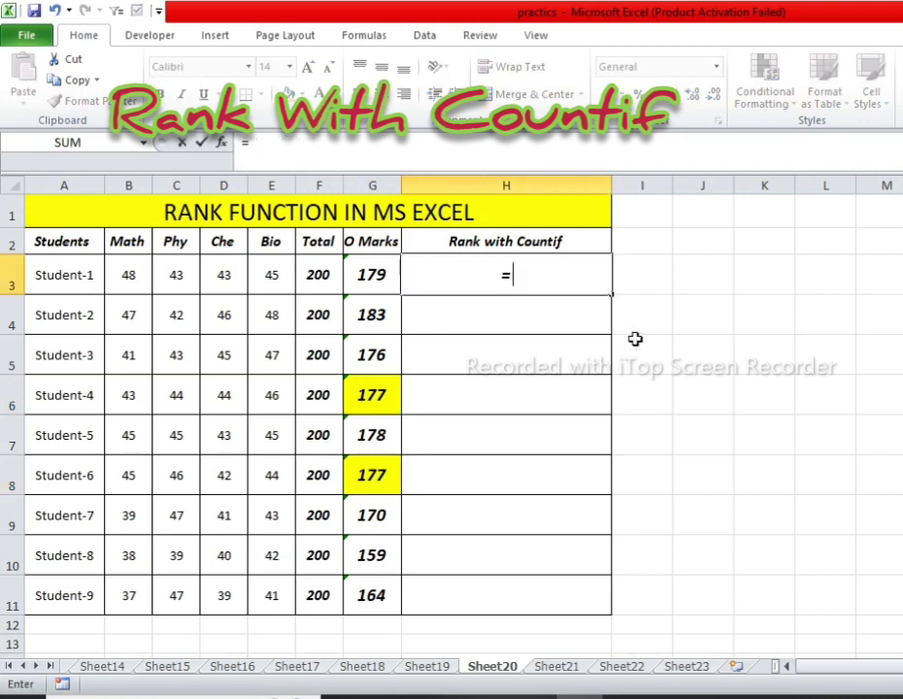
pyautogui.write('rank')
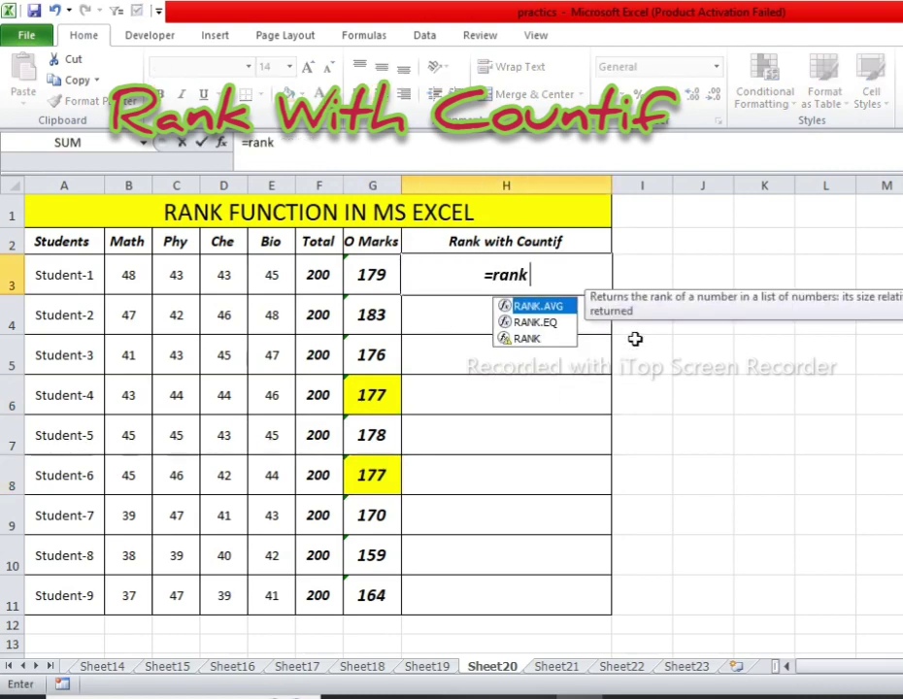
pyautogui.doubleClick(528, 338)
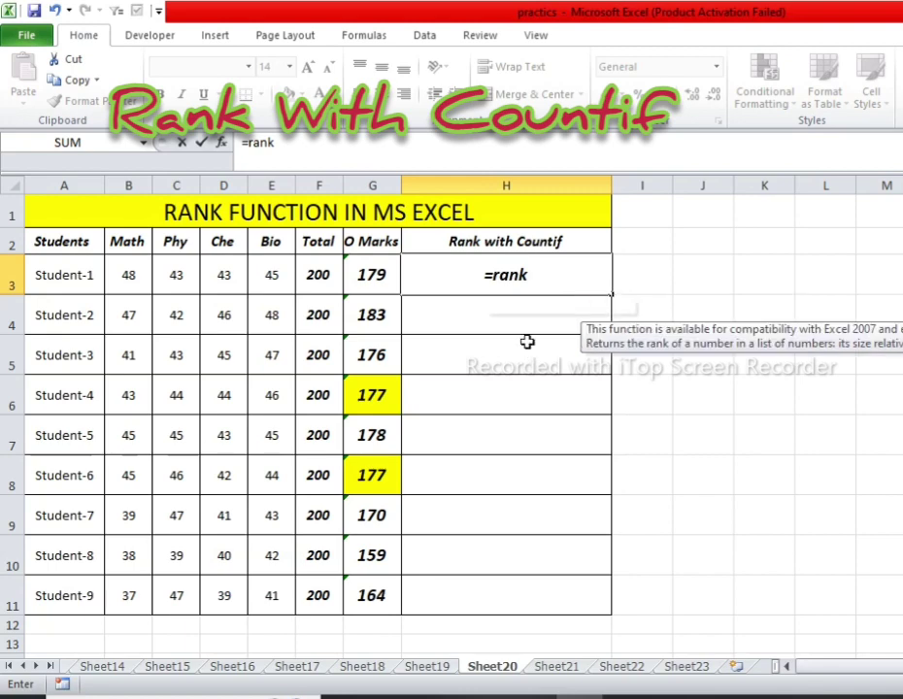
pyautogui.click(379, 277)
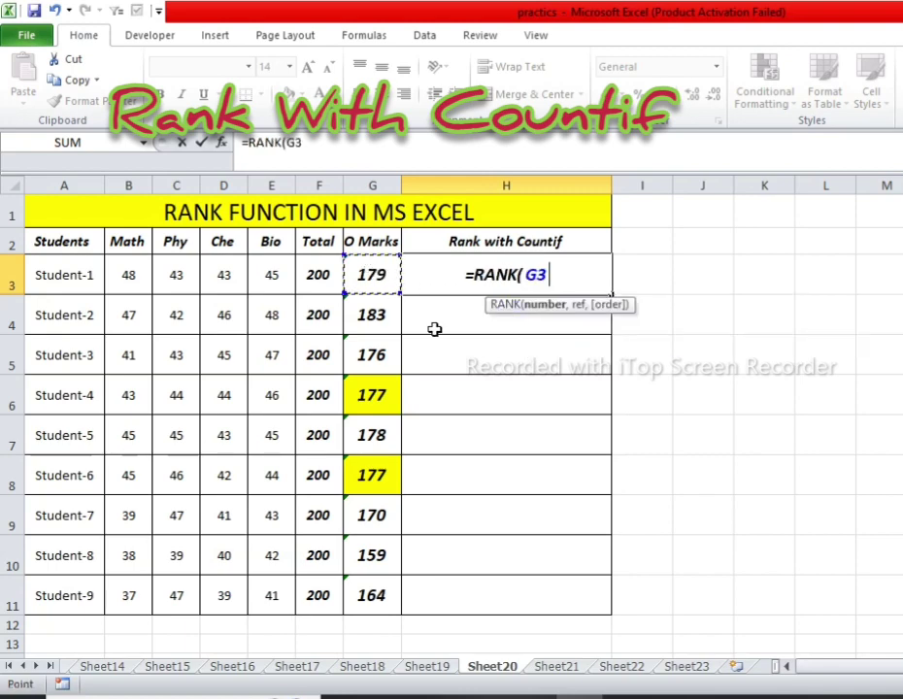
pyautogui.write(',')
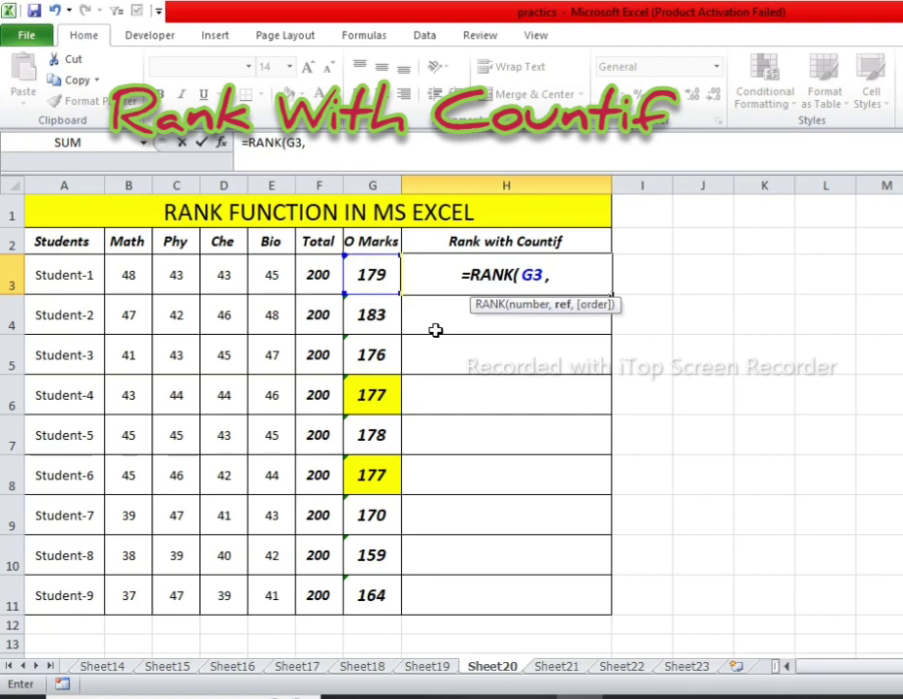
pyautogui.moveTo(371, 277); pyautogui.dragTo(369, 596)
pyautogui.write(')')
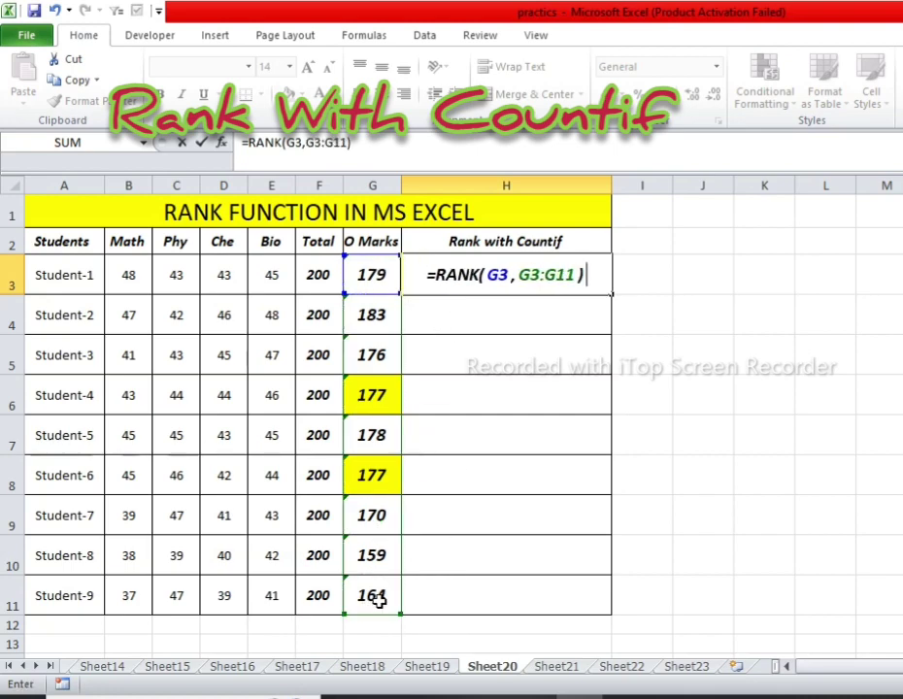
pyautogui.press('Return')
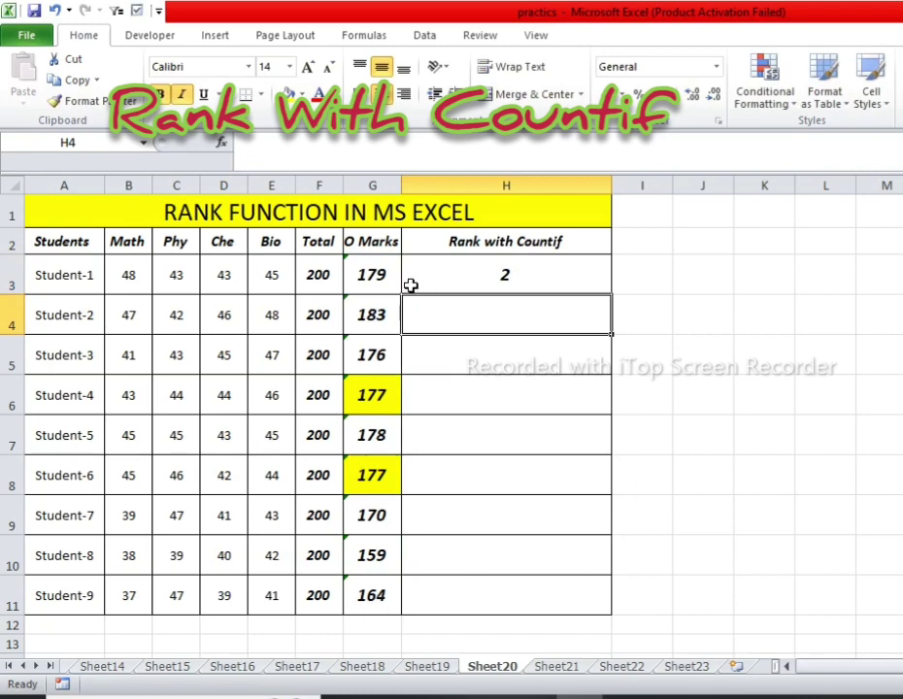
# Try to fill the relative-reference rank formula from H3 down through H11 and undo the fill.
pyautogui.click(589, 278)
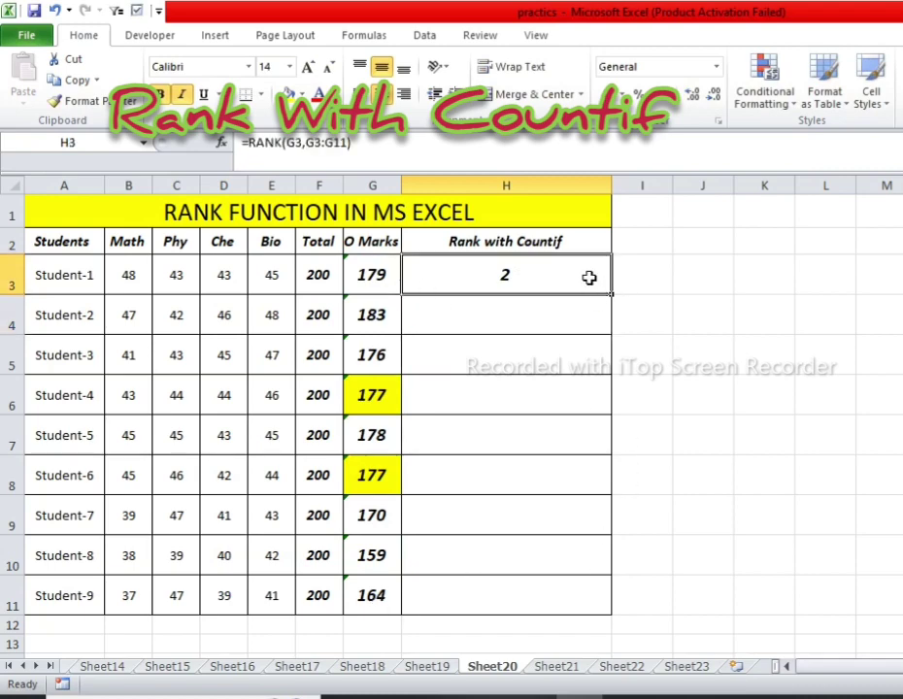
pyautogui.moveTo(612, 293); pyautogui.dragTo(600, 615)
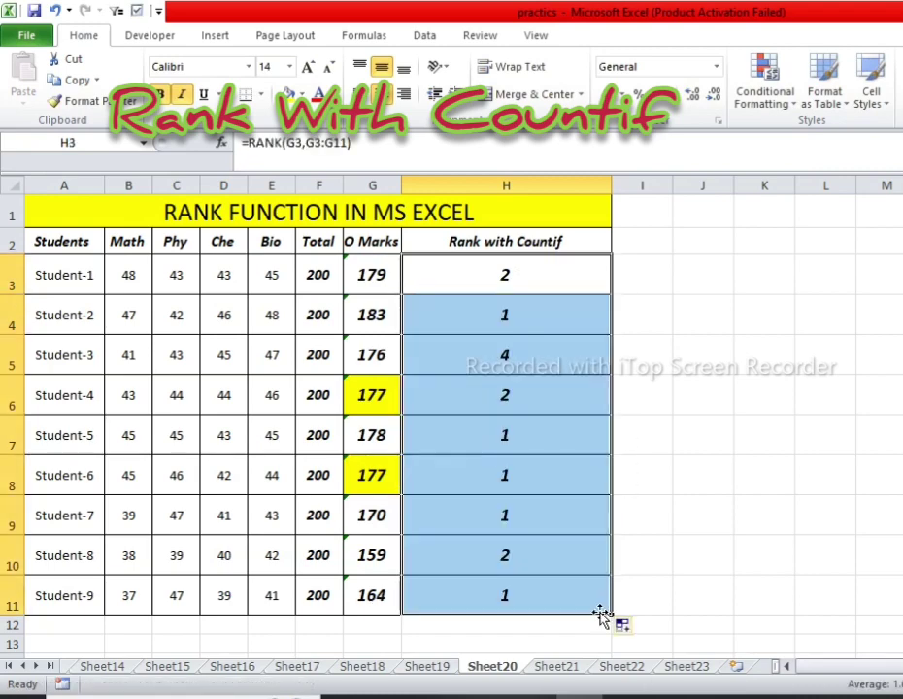
pyautogui.hotkey('ctrl', 'z')
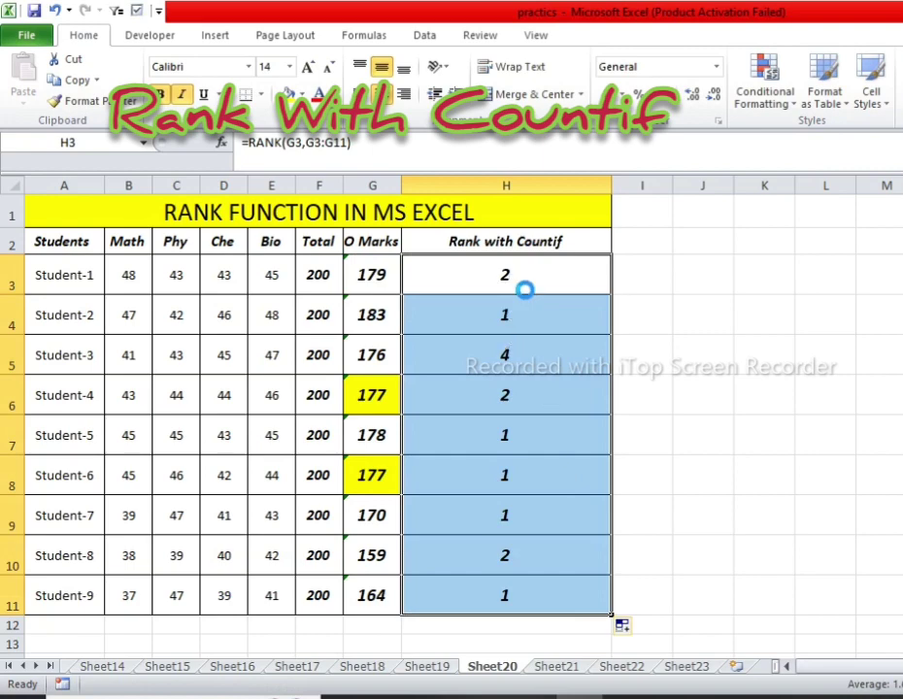
# Make the RANK reference range in H3 absolute as $G$3:$G$11 and fill the formula down through H11.
pyautogui.doubleClick(533, 268)
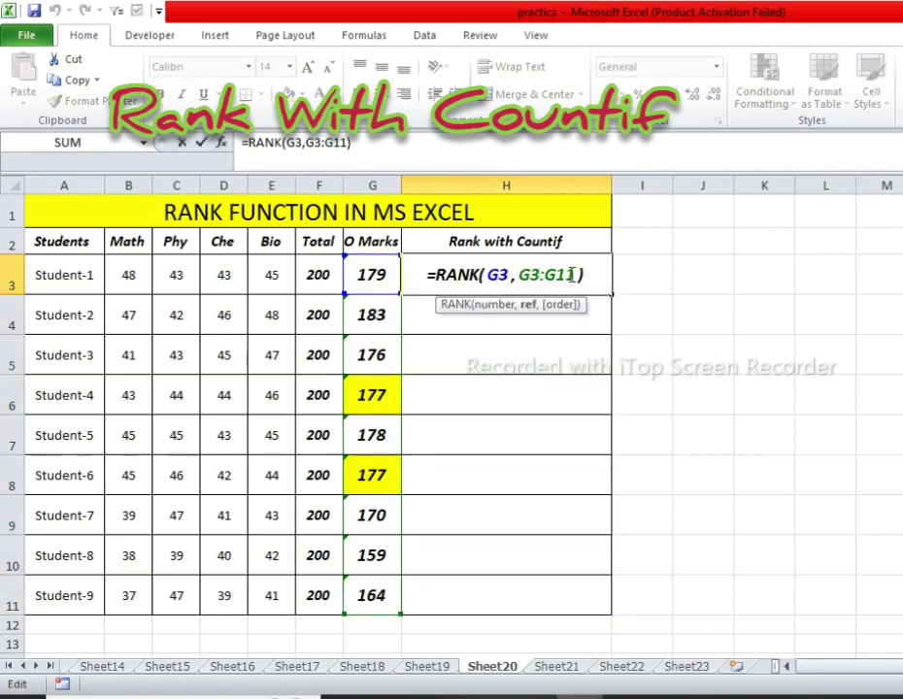
pyautogui.moveTo(575, 275); pyautogui.dragTo(523, 273)
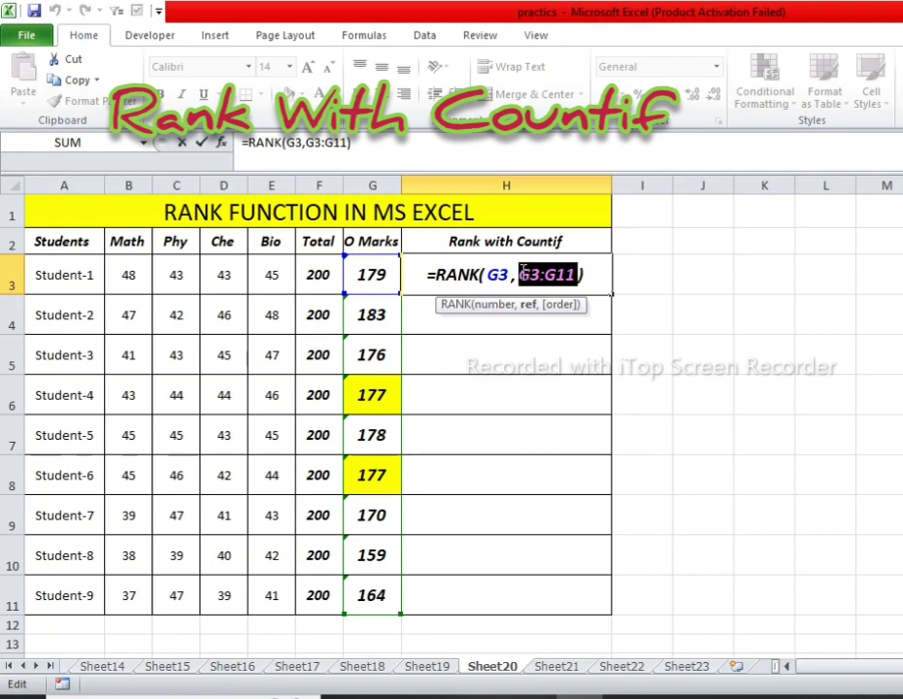
pyautogui.press('F4')
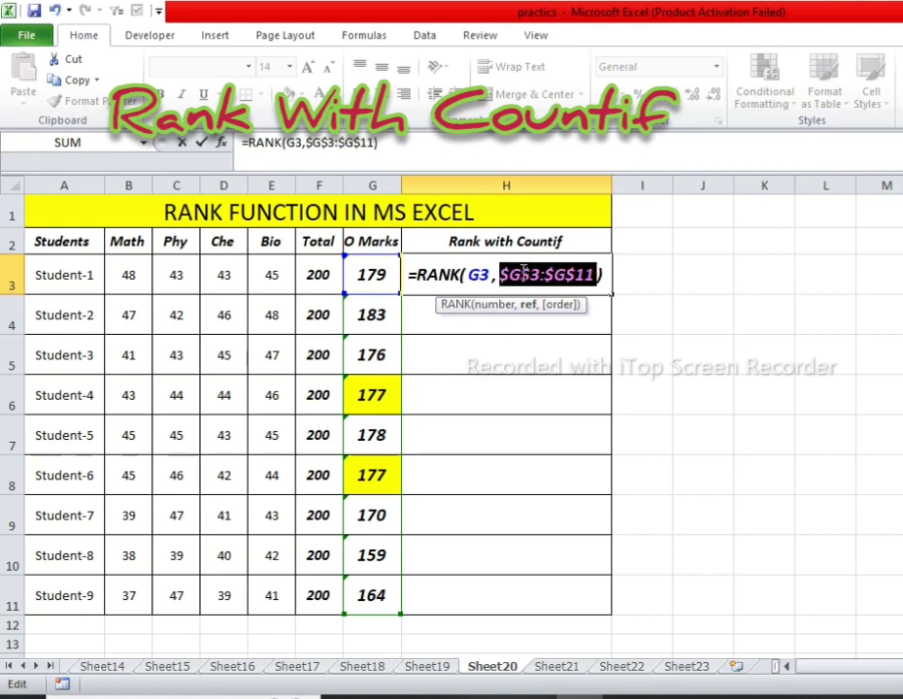
pyautogui.press('Return')
pyautogui.click(521, 273)
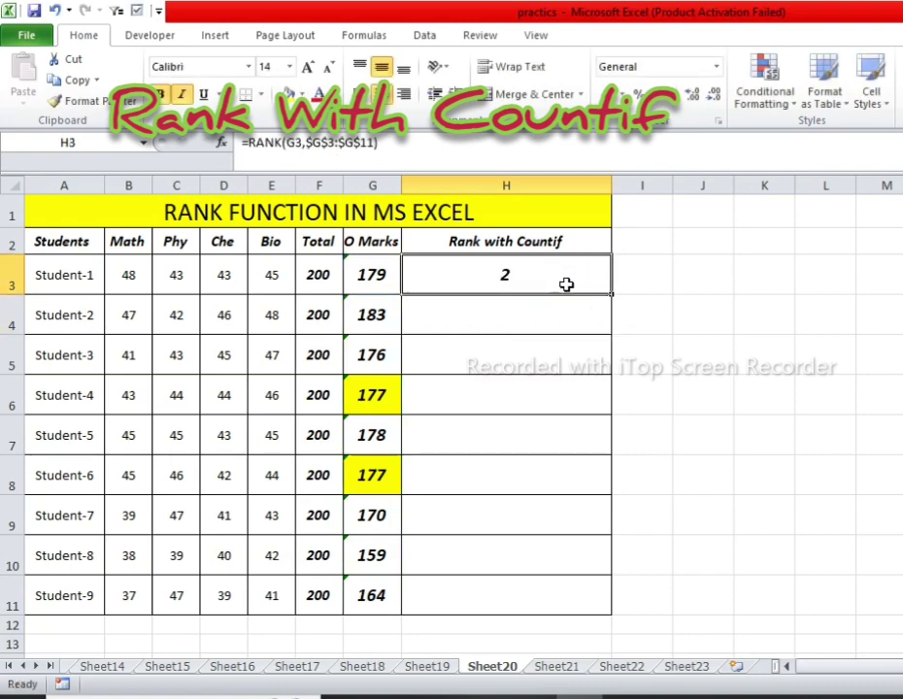
pyautogui.moveTo(612, 295); pyautogui.dragTo(611, 607)
# Examine the ranks given to the students with tied marks in rows 6 and 8.
pyautogui.click(494, 320)
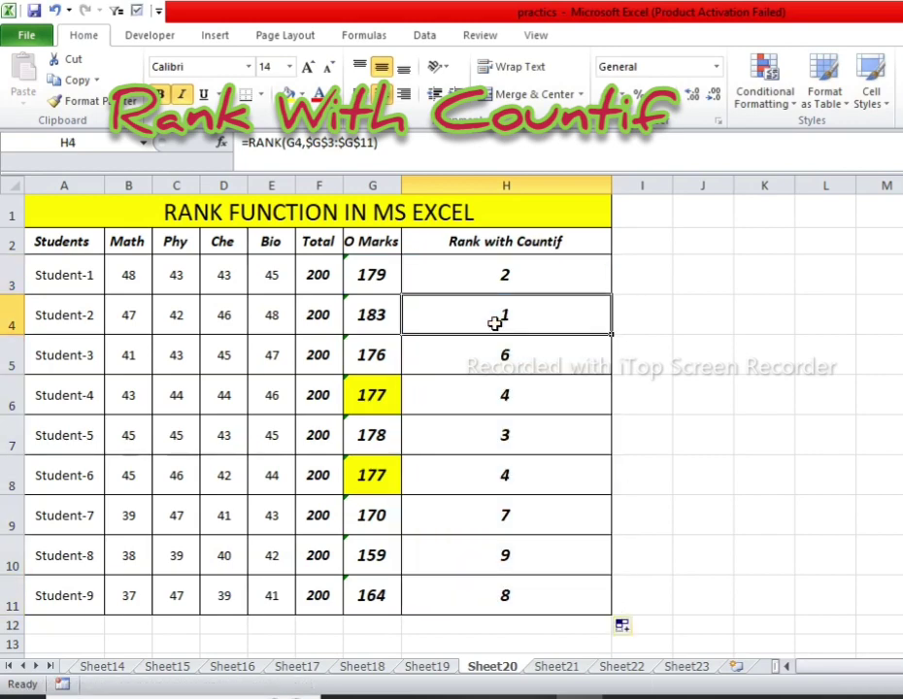
pyautogui.click(508, 397)
pyautogui.click(520, 481)
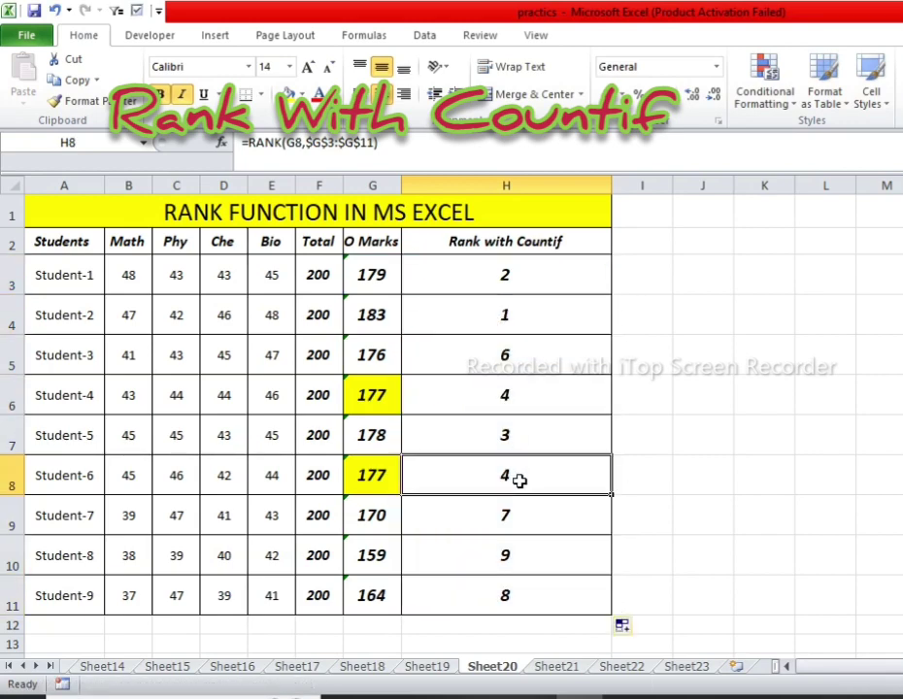
pyautogui.click(521, 395)
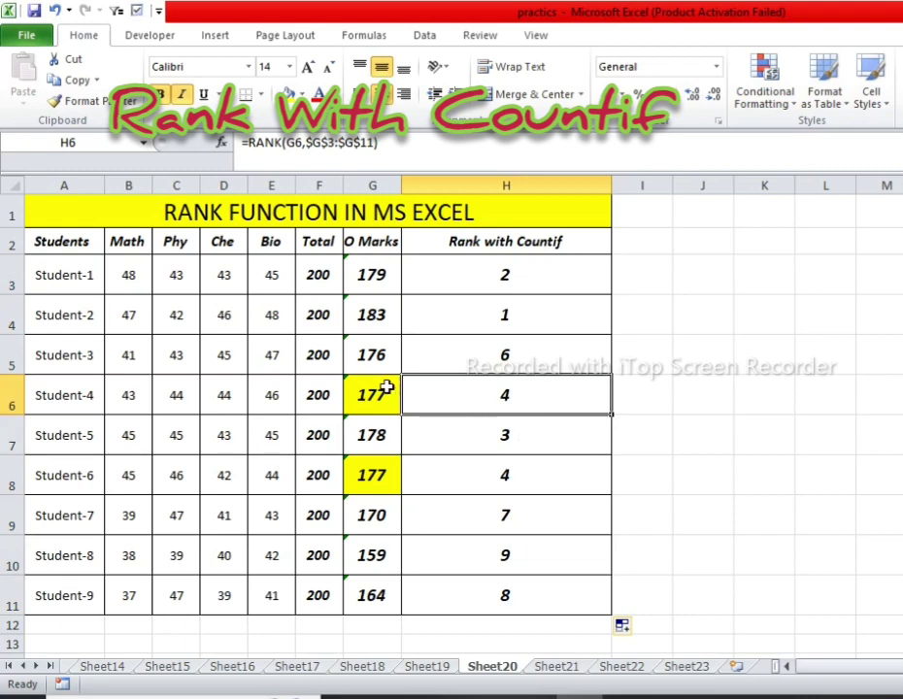
pyautogui.moveTo(320, 395); pyautogui.dragTo(727, 379)
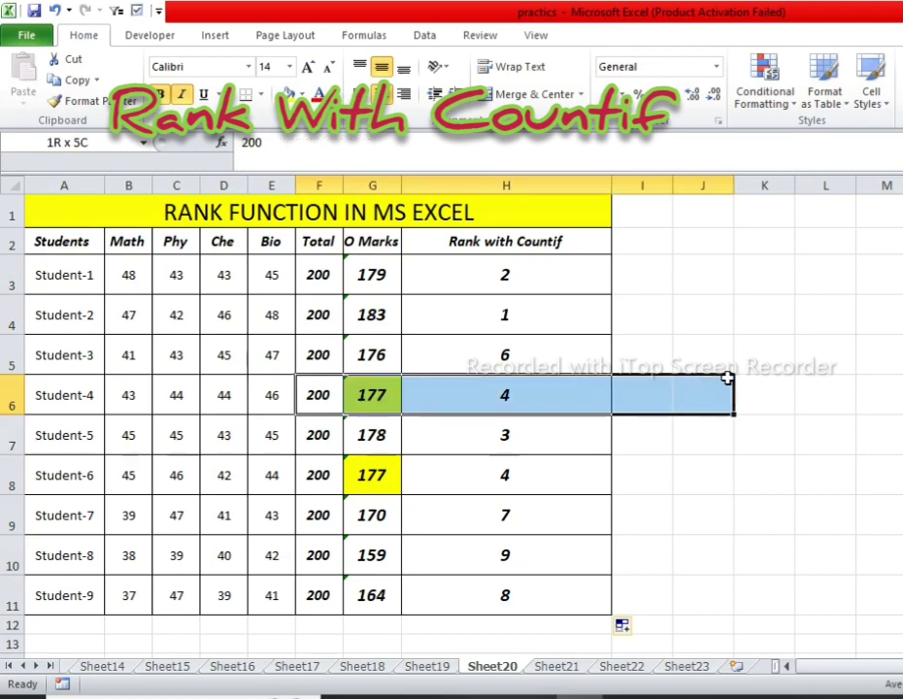
pyautogui.click(569, 401)
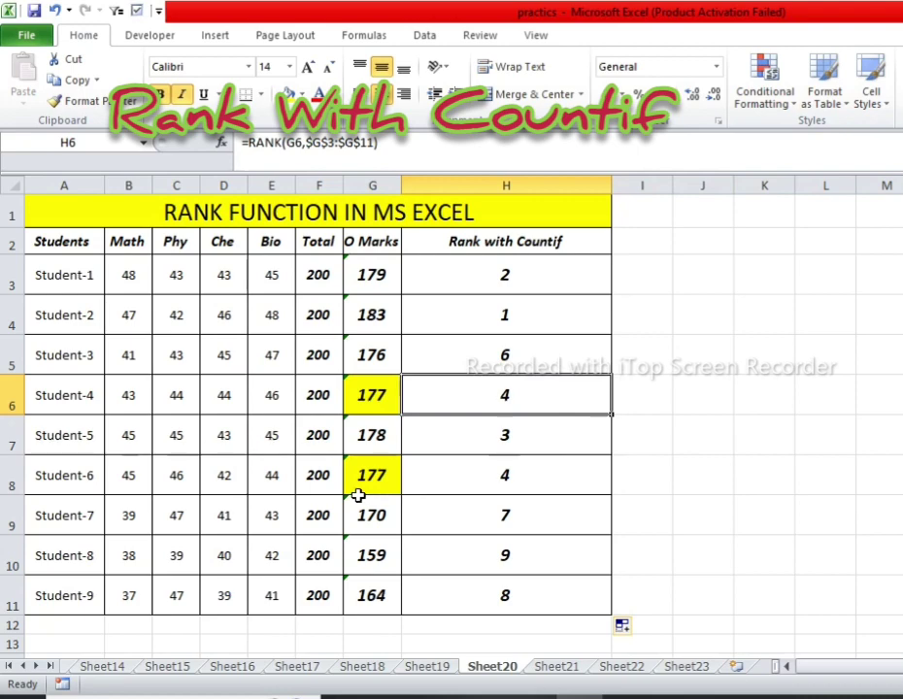
# With H3:H11 selected, edit H3's rank formula by removing the closing parenthesis and appending +COUNTIF( after $G$11.
pyautogui.moveTo(493, 278); pyautogui.dragTo(494, 590)
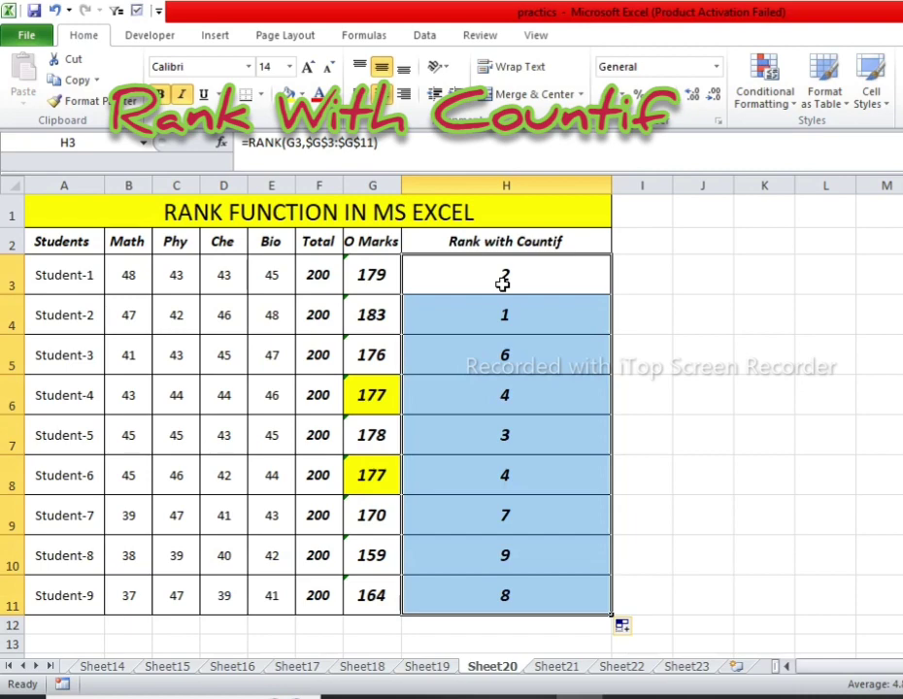
pyautogui.press('F2')
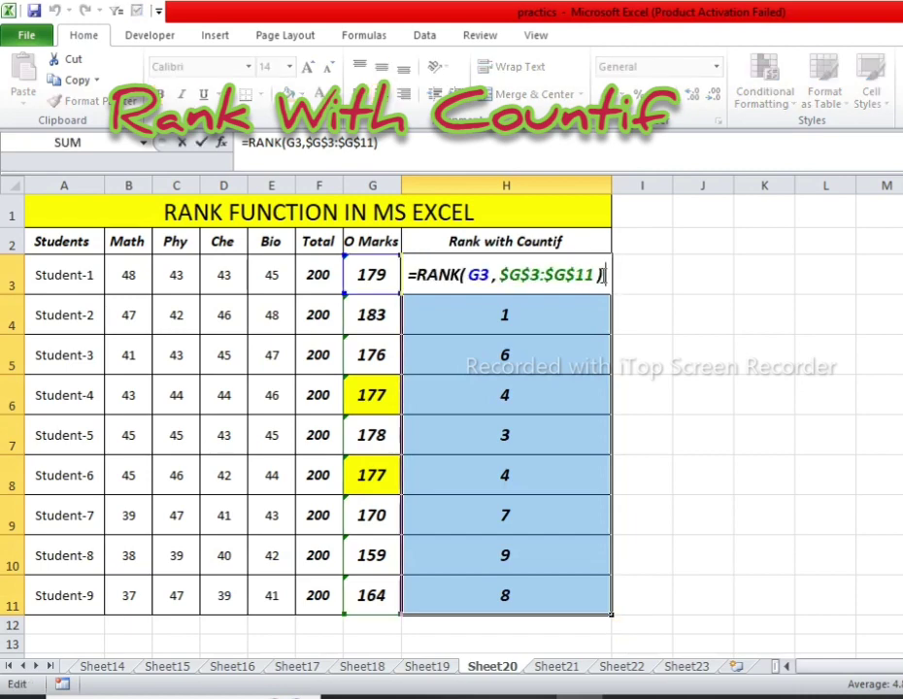
pyautogui.press('BackSpace')
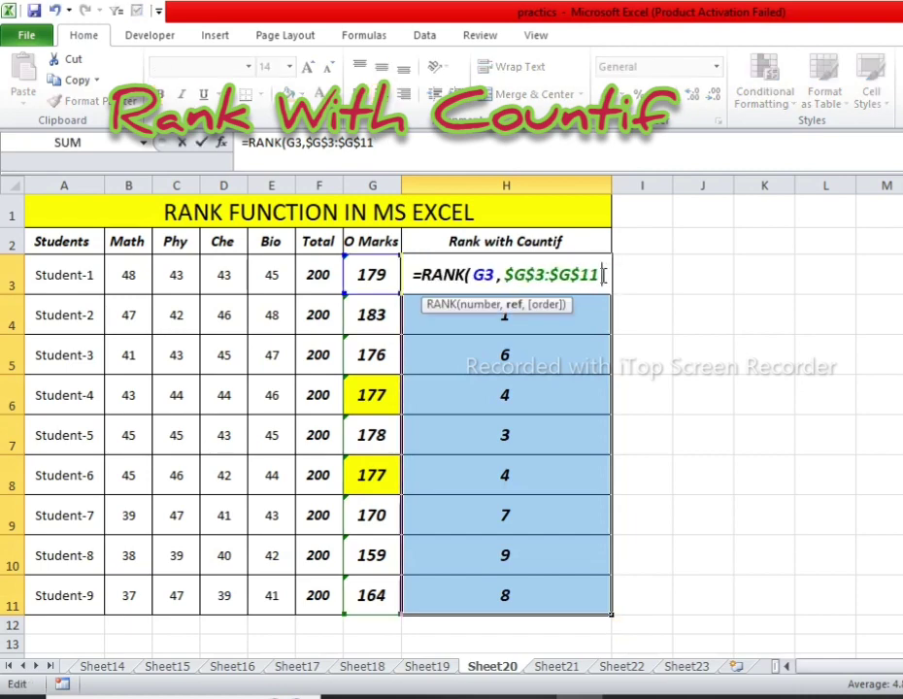
pyautogui.write('=')
pyautogui.press('BackSpace')
pyautogui.write('+')
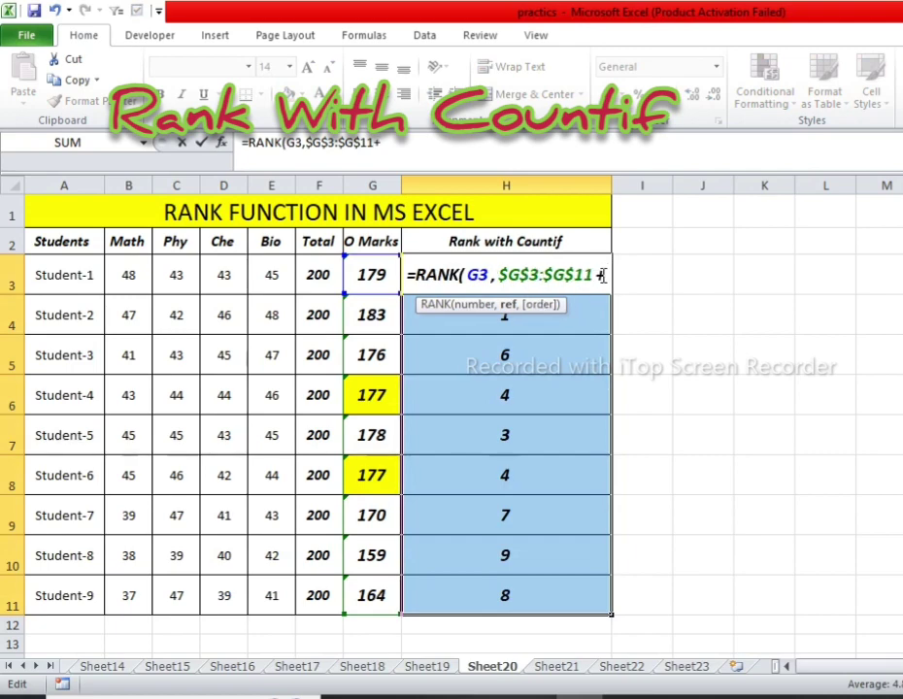
pyautogui.write('coun')
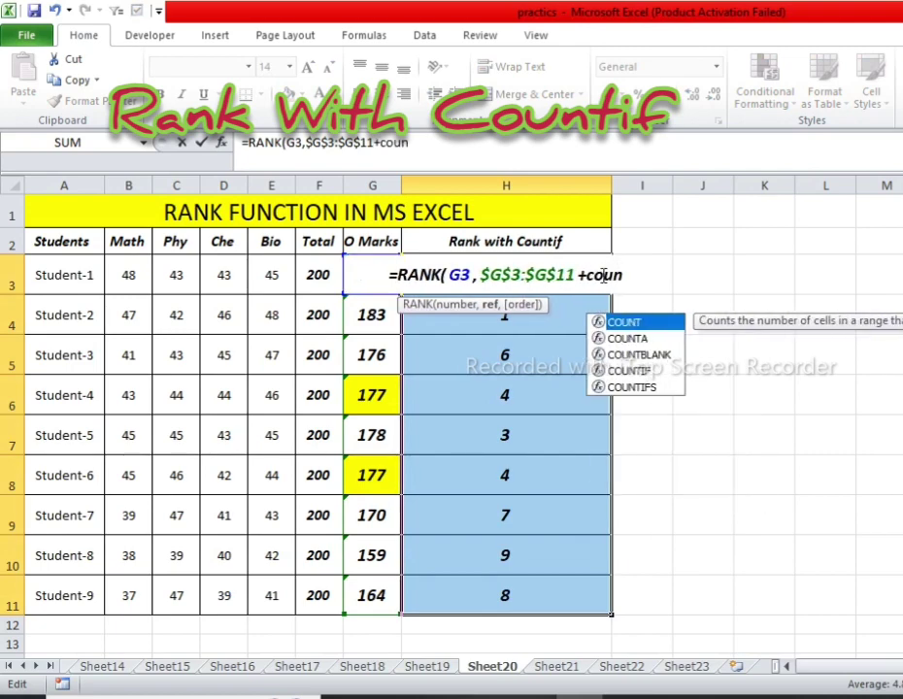
pyautogui.write('tif')
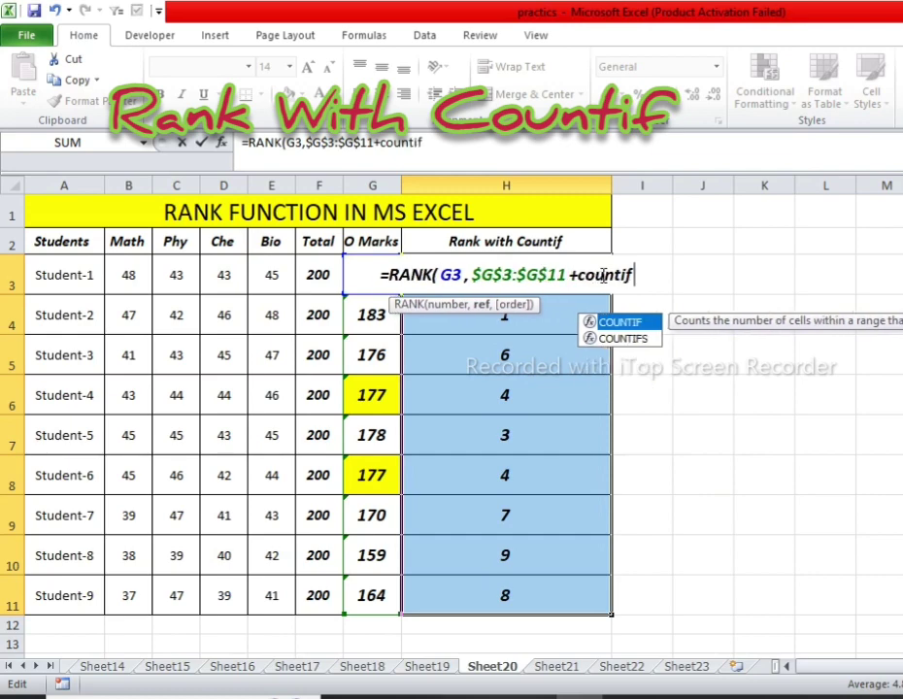
pyautogui.press('Tab')
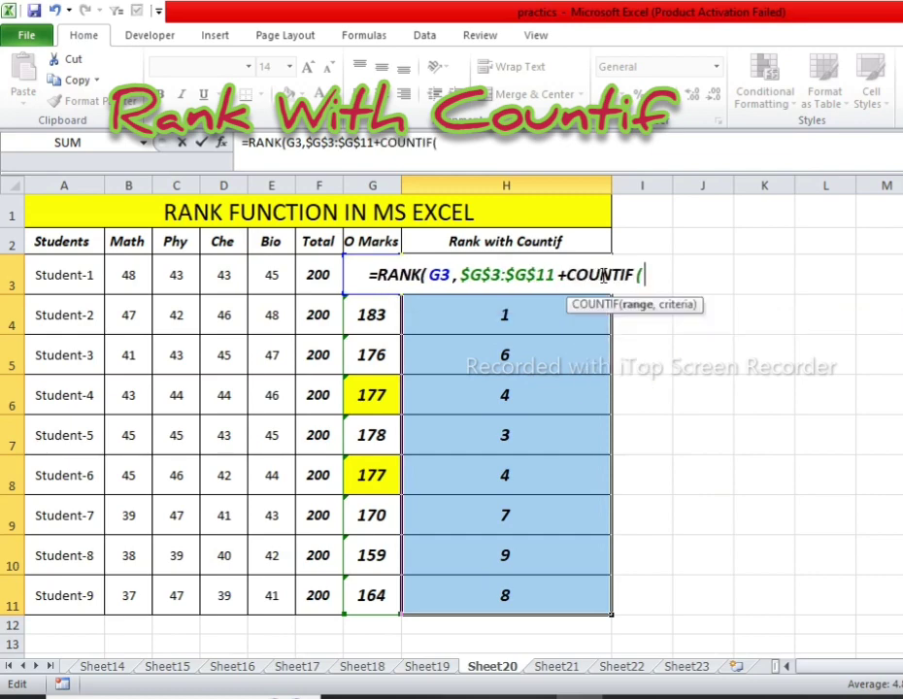
# Set the COUNTIF range in H3's formula to the expanding reference $G$3:G3, with only its first cell absolute.
pyautogui.click(355, 316)
pyautogui.press('Up')
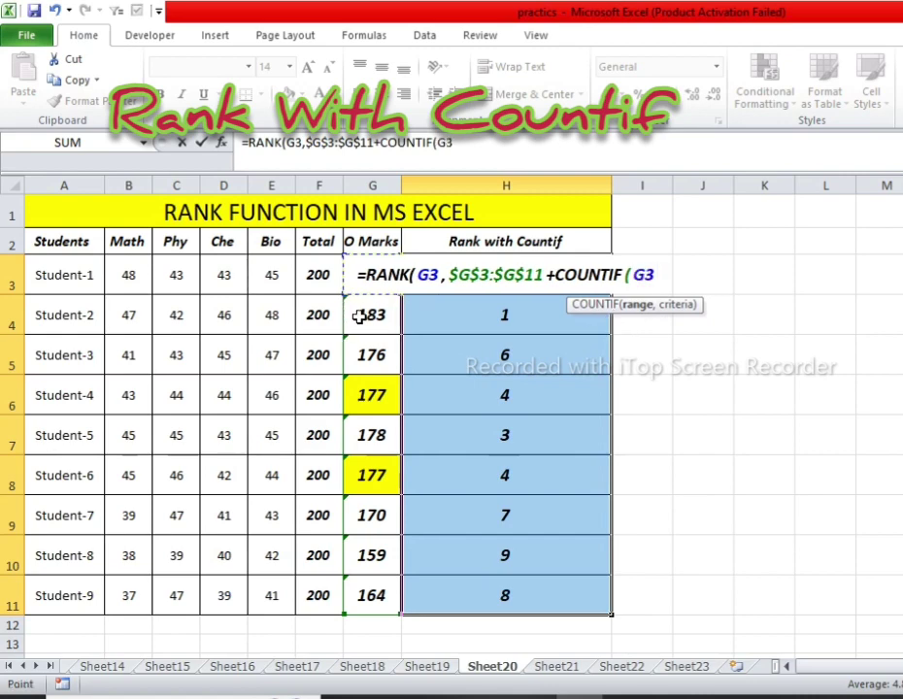
pyautogui.press('F8')
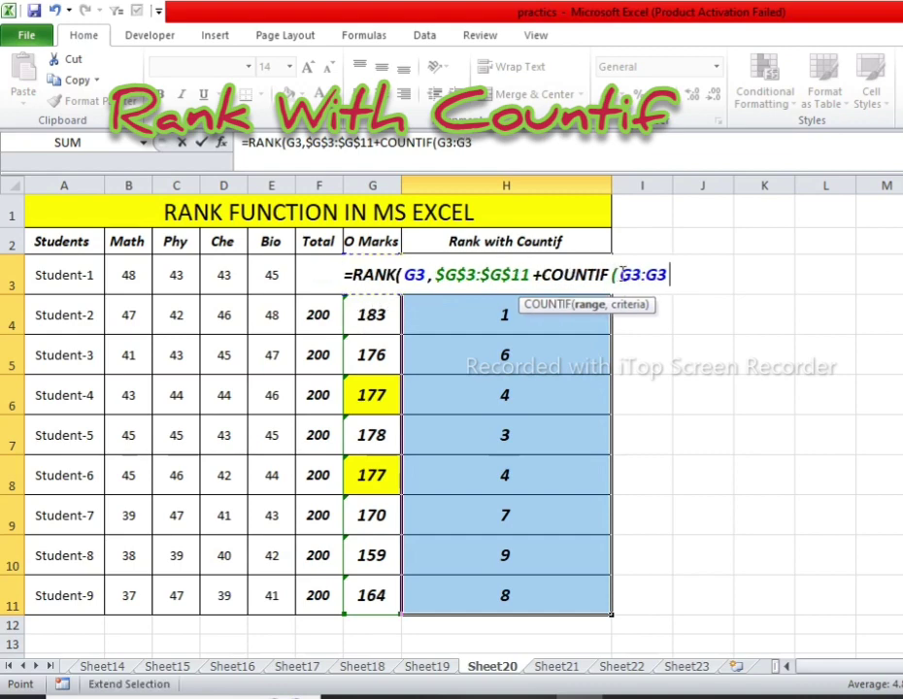
pyautogui.doubleClick(626, 275)
pyautogui.click(631, 274)
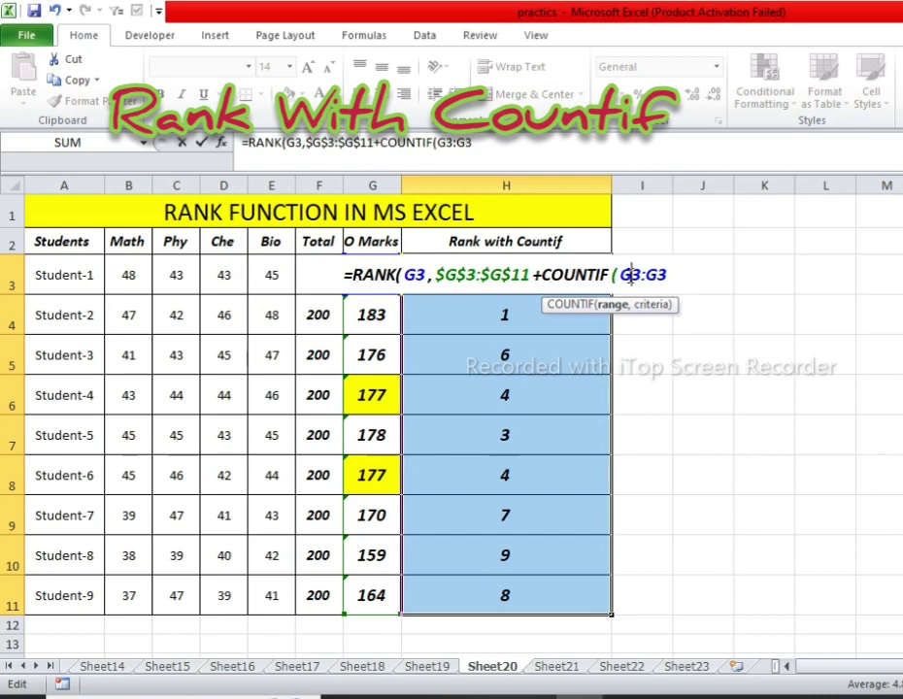
pyautogui.press('F4')
pyautogui.press('End')
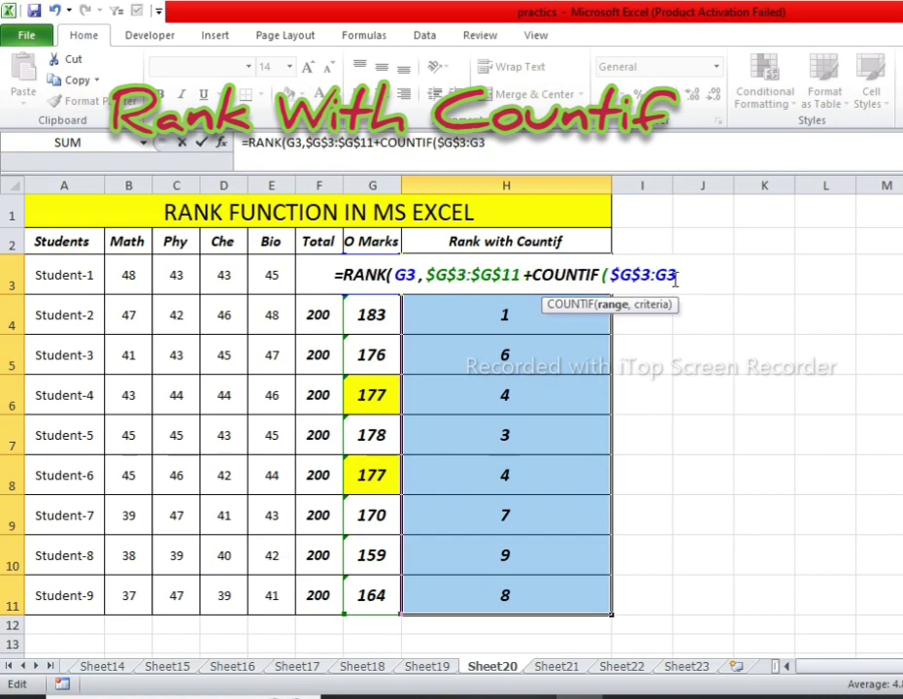
# Set G3 as the COUNTIF criteria in H3's formula and close the function's parenthesis.
pyautogui.write(',')
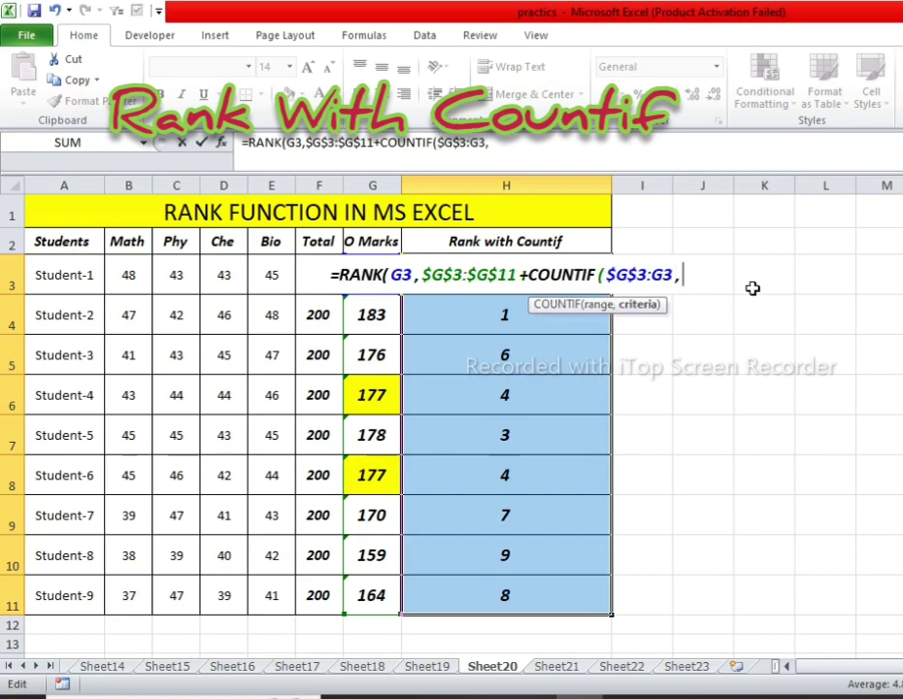
pyautogui.write('\\')
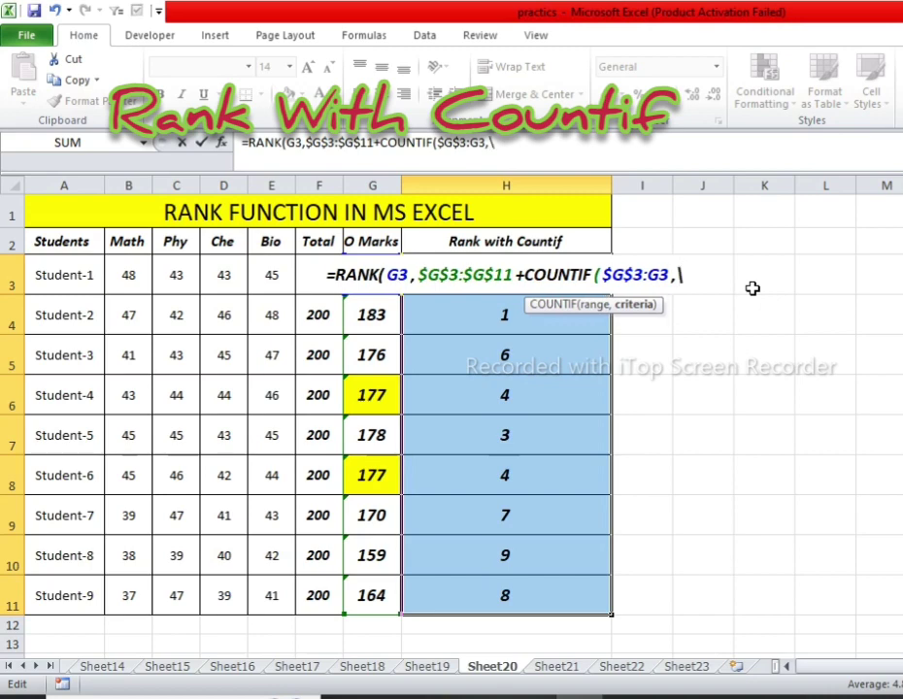
pyautogui.press('BackSpace')
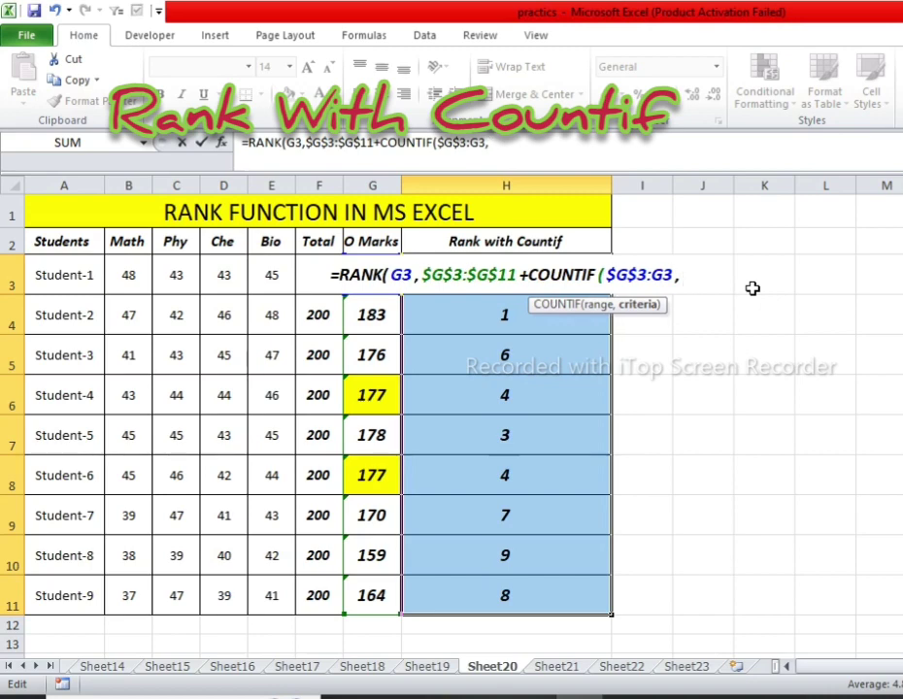
pyautogui.click(360, 307)
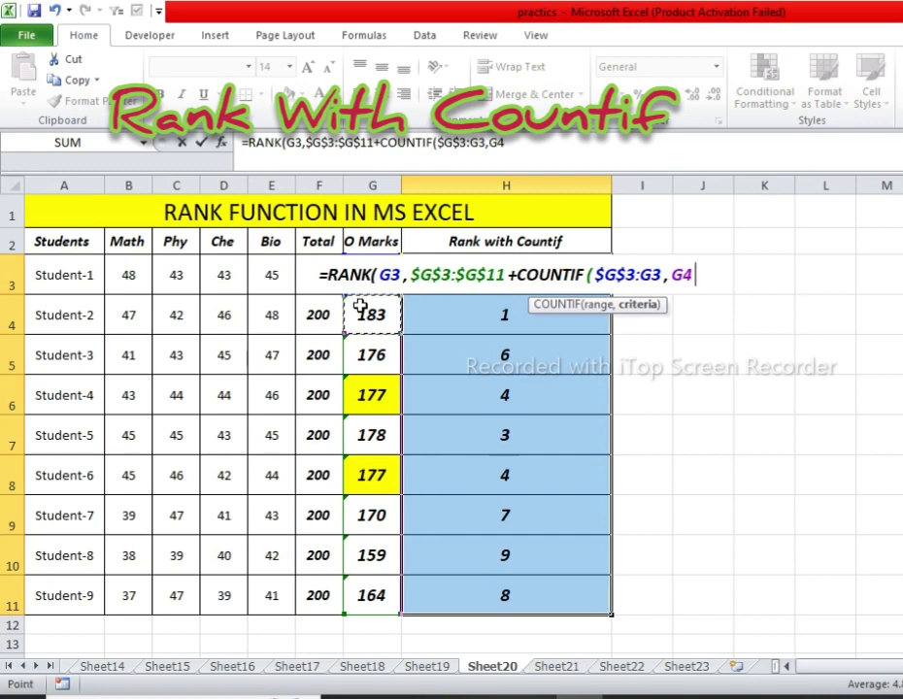
pyautogui.press('Up')
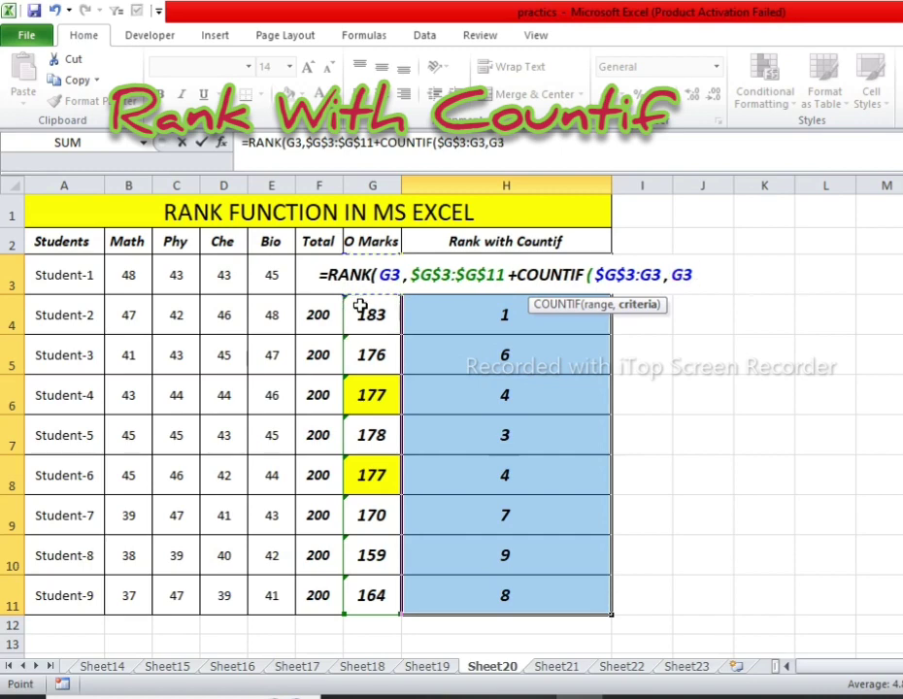
pyautogui.write(')')
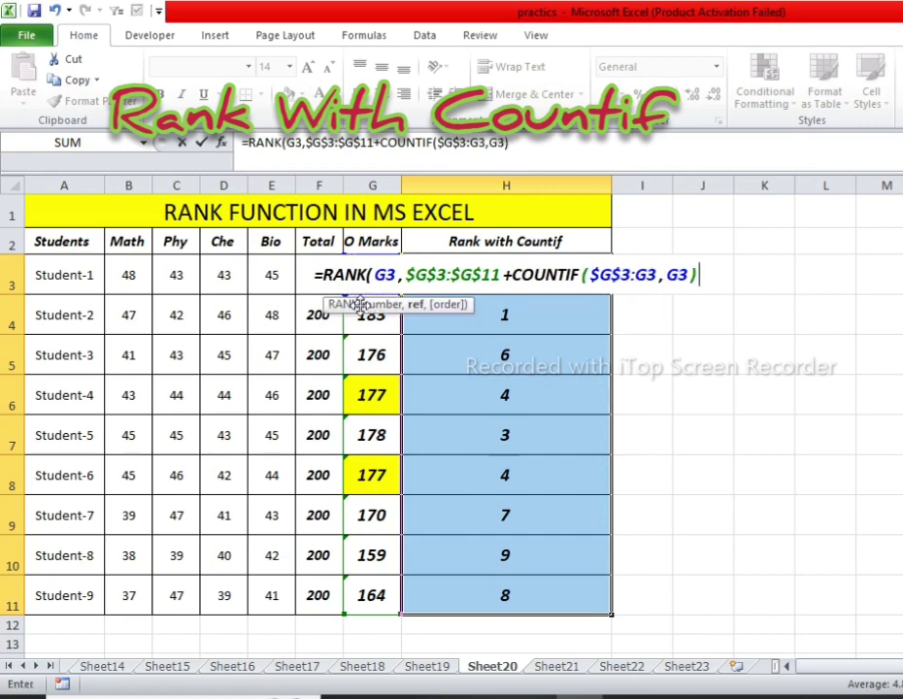
# Try to enter H3's formula with -1 added after the COUNTIF function, and remove the -1.
pyautogui.write('-')
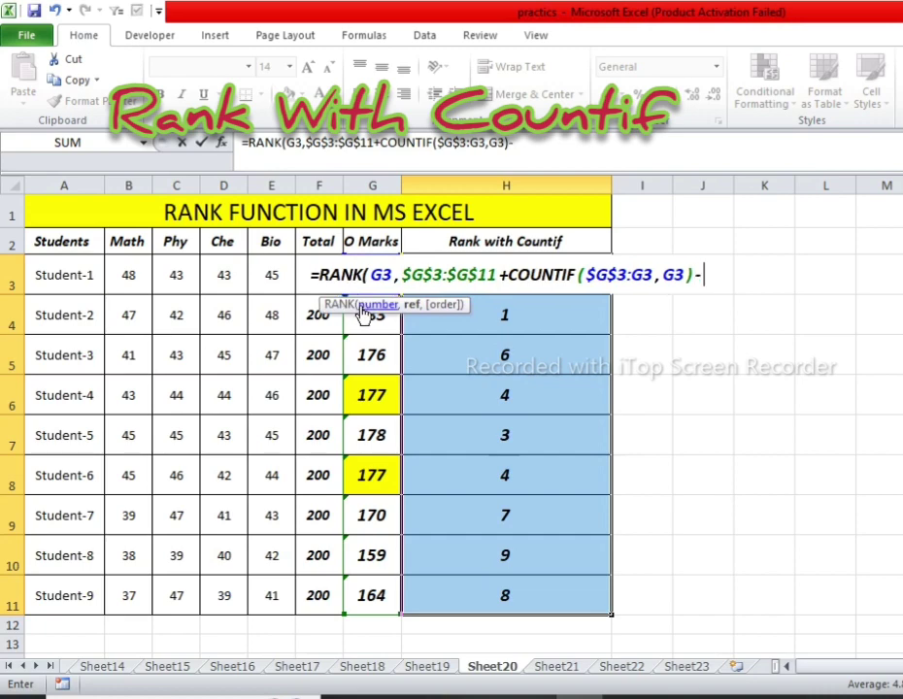
pyautogui.write('1')
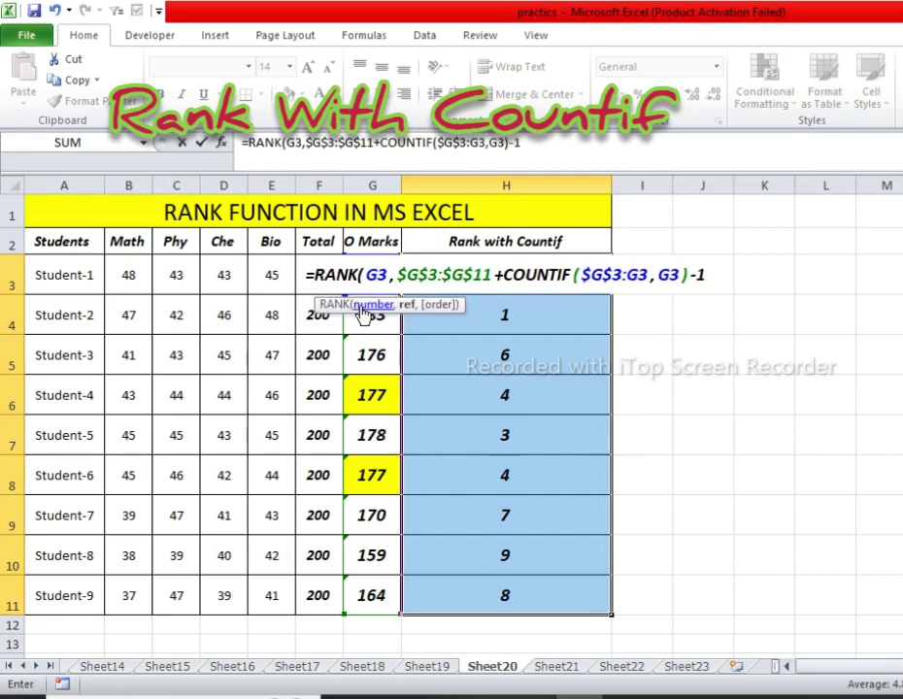
pyautogui.press('Return')
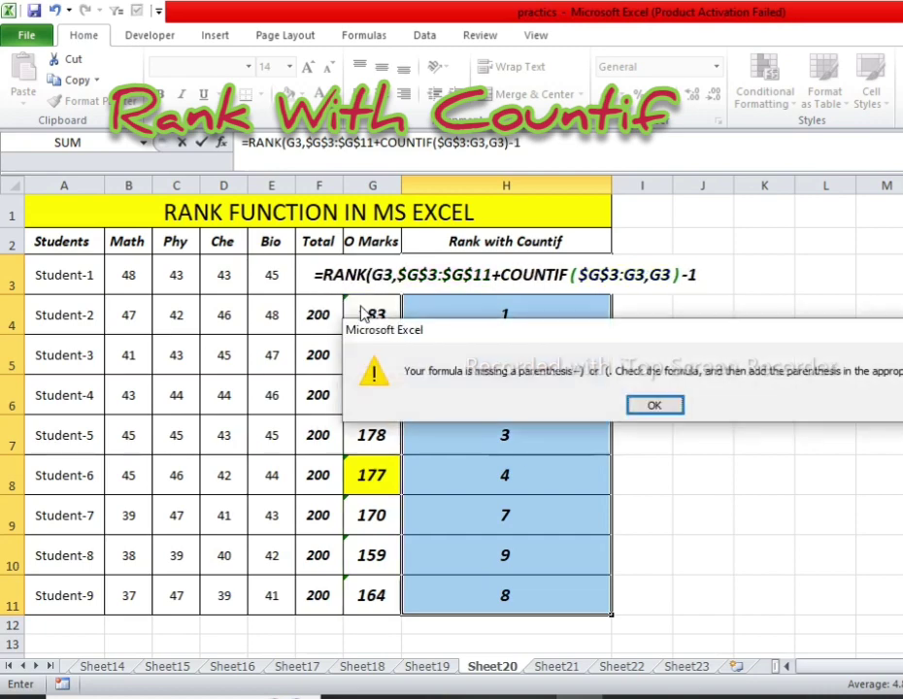
pyautogui.click(654, 404)
pyautogui.press('Return')
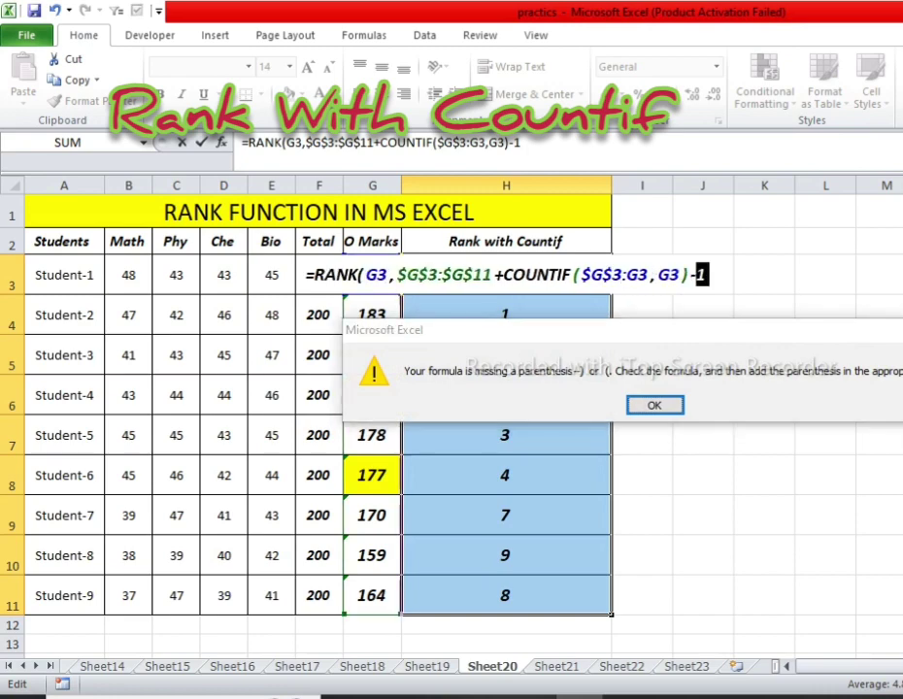
pyautogui.press('Return')
pyautogui.press('BackSpace')
pyautogui.press('BackSpace')
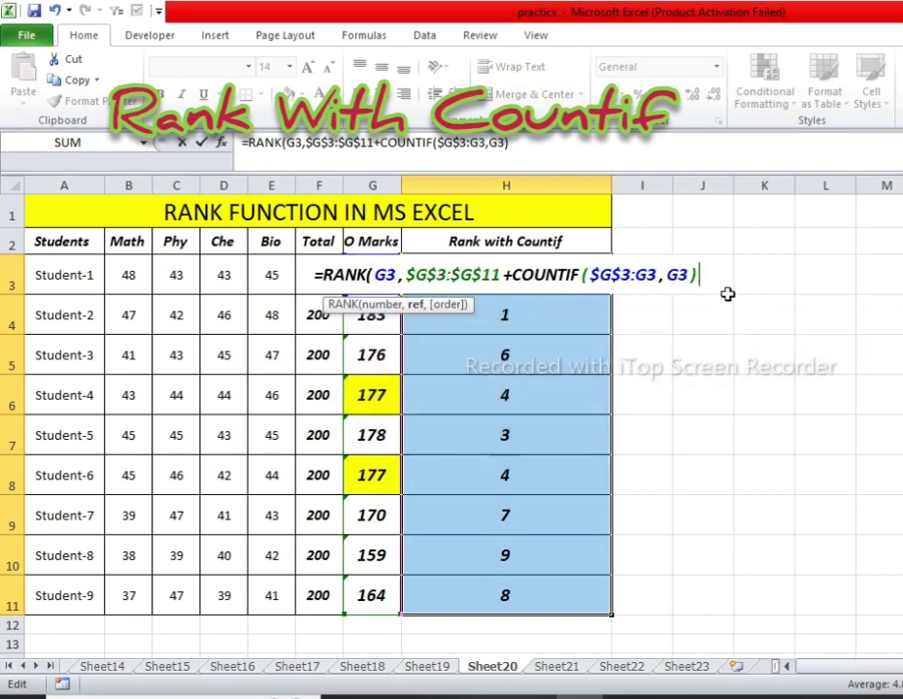
# Enter =RANK(G3,$G$3:$G$11)+COUNTIF($G$3:G3,G3) in H3, closing RANK after $G$11, with the old ranks in H4:H11 cleared.
pyautogui.press('Return')
pyautogui.press('Return')
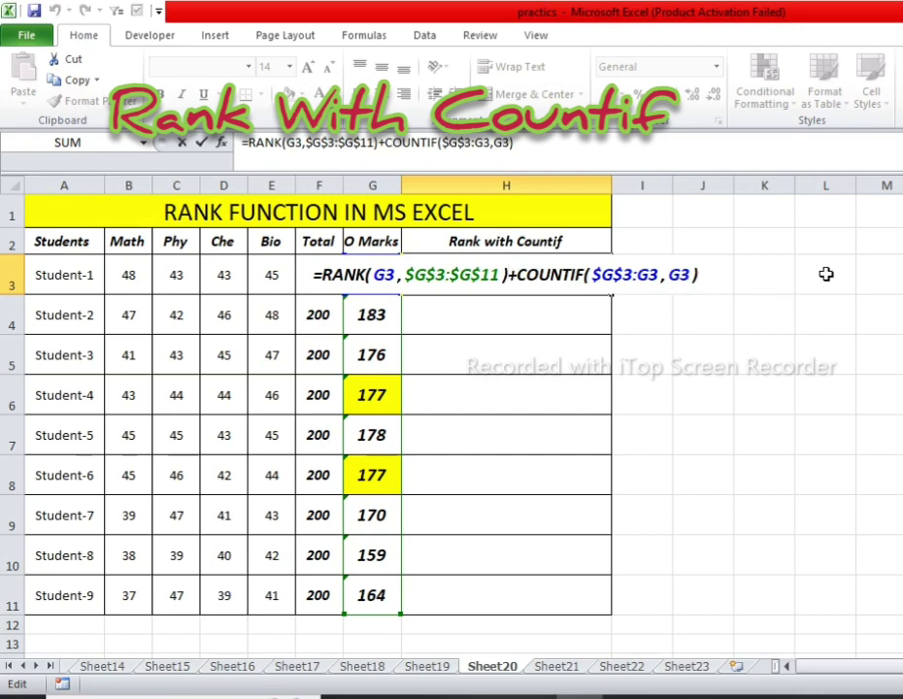
pyautogui.press('Return')
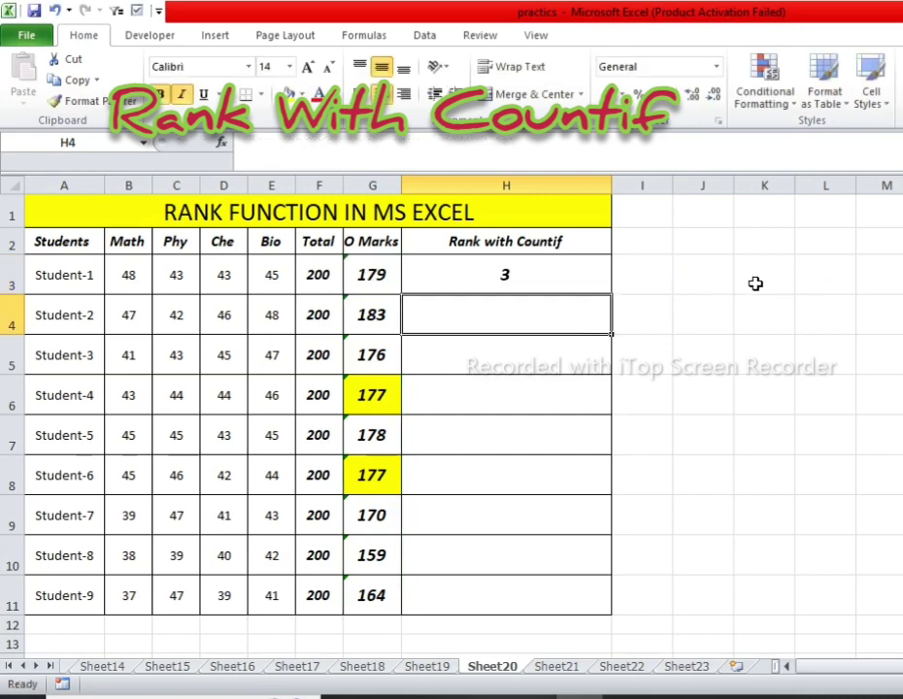
# Fill the RANK plus COUNTIF formula from H3 down through H11.
pyautogui.click(397, 282)
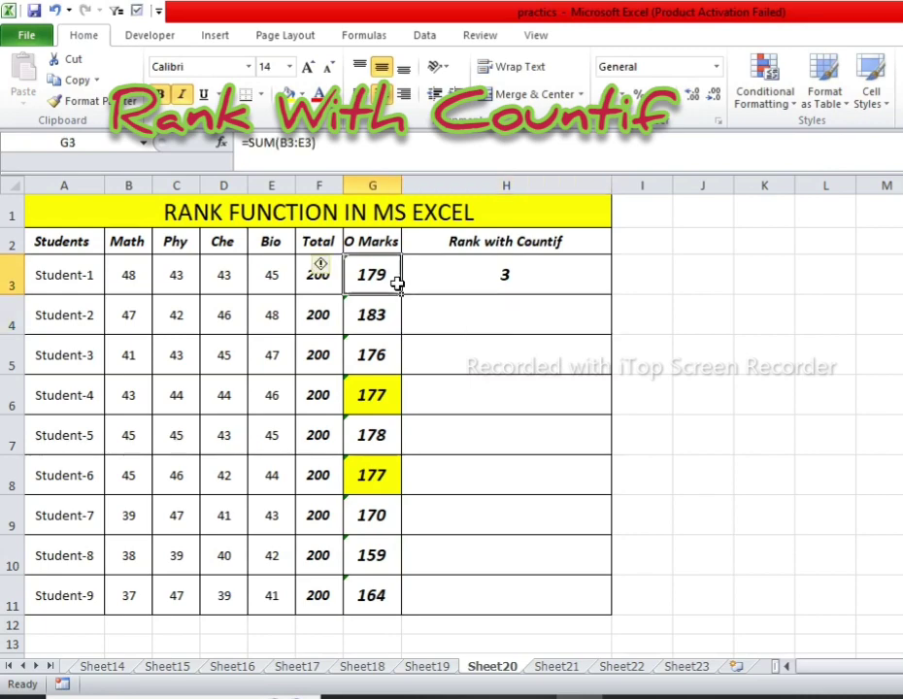
pyautogui.click(373, 326)
pyautogui.click(389, 277)
pyautogui.click(481, 273)
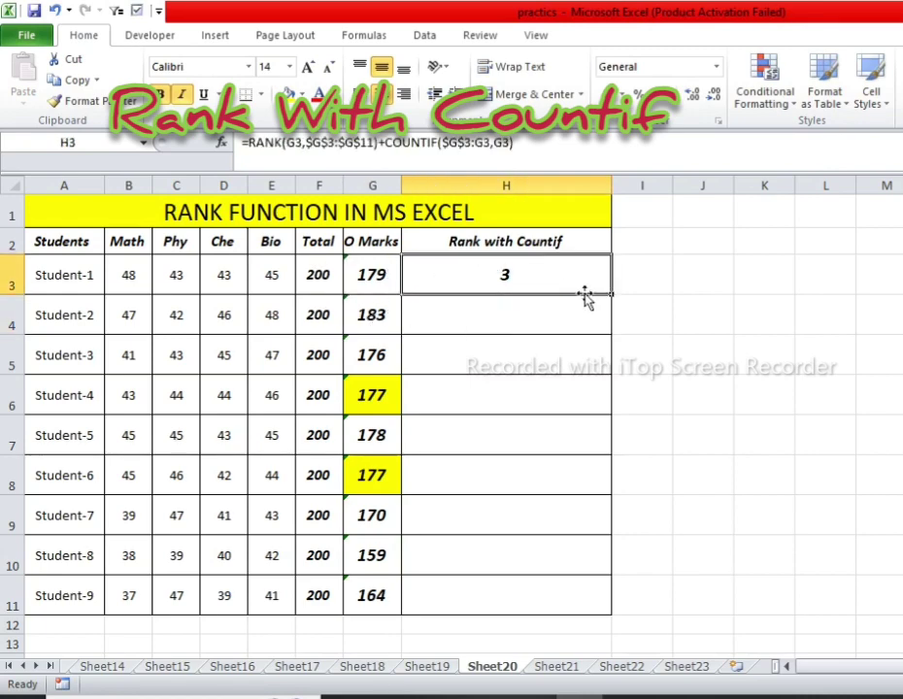
pyautogui.moveTo(611, 294); pyautogui.dragTo(615, 607)
# Compare the ranks in column H, especially H3, H4 and H10, with the marks and the student list in A3:A11.
pyautogui.click(520, 317)
pyautogui.moveTo(357, 309); pyautogui.dragTo(383, 313)
pyautogui.click(537, 303)
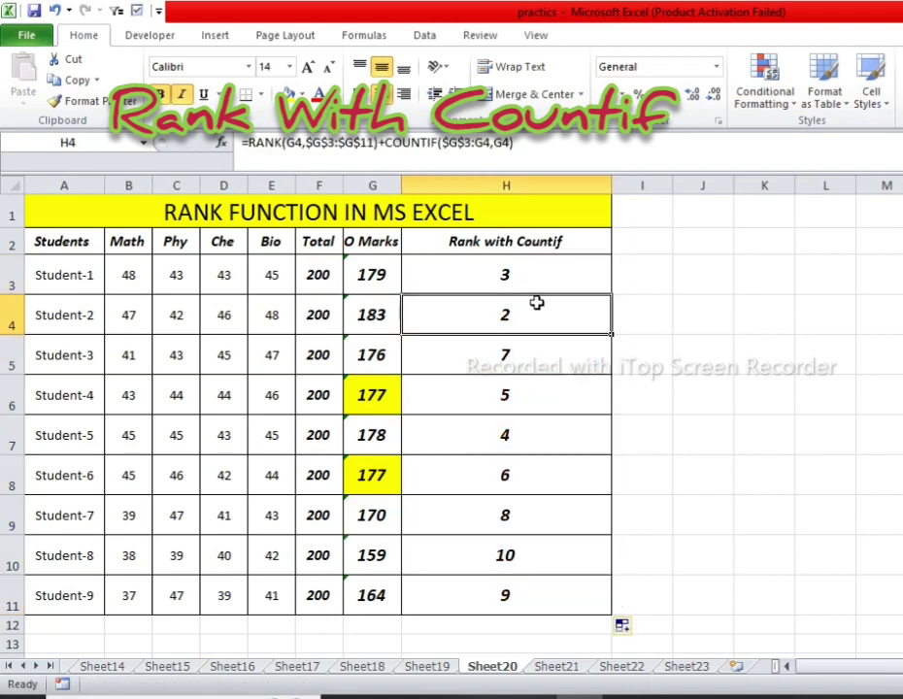
pyautogui.click(509, 265)
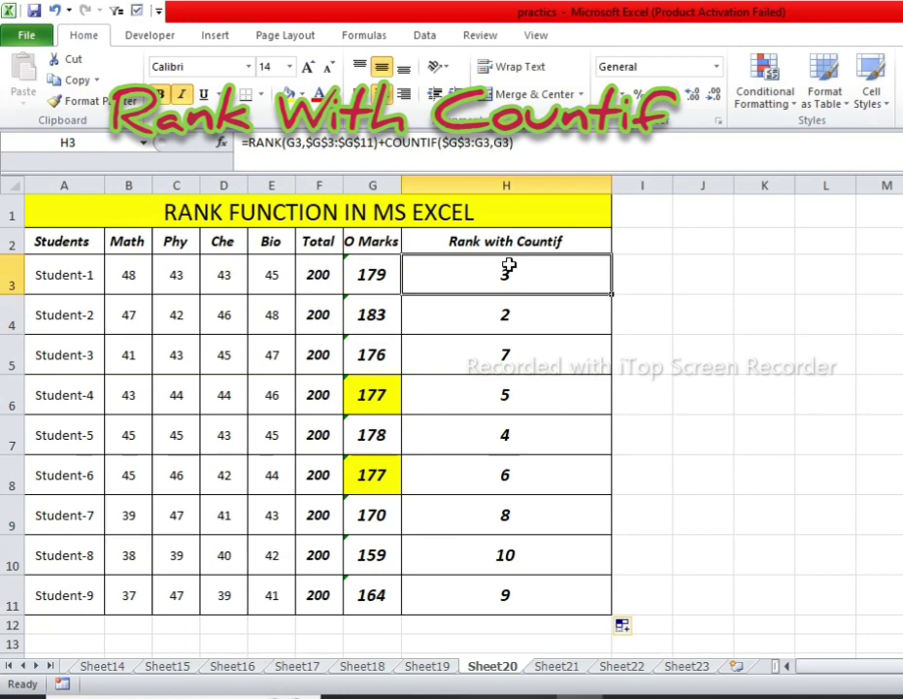
pyautogui.click(522, 552)
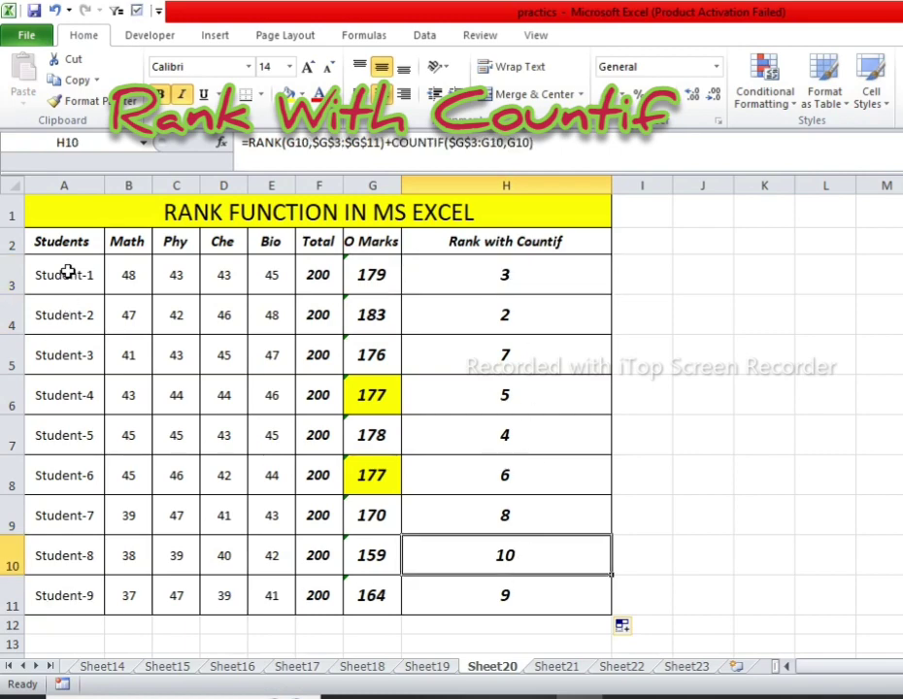
pyautogui.moveTo(68, 272); pyautogui.dragTo(105, 568)
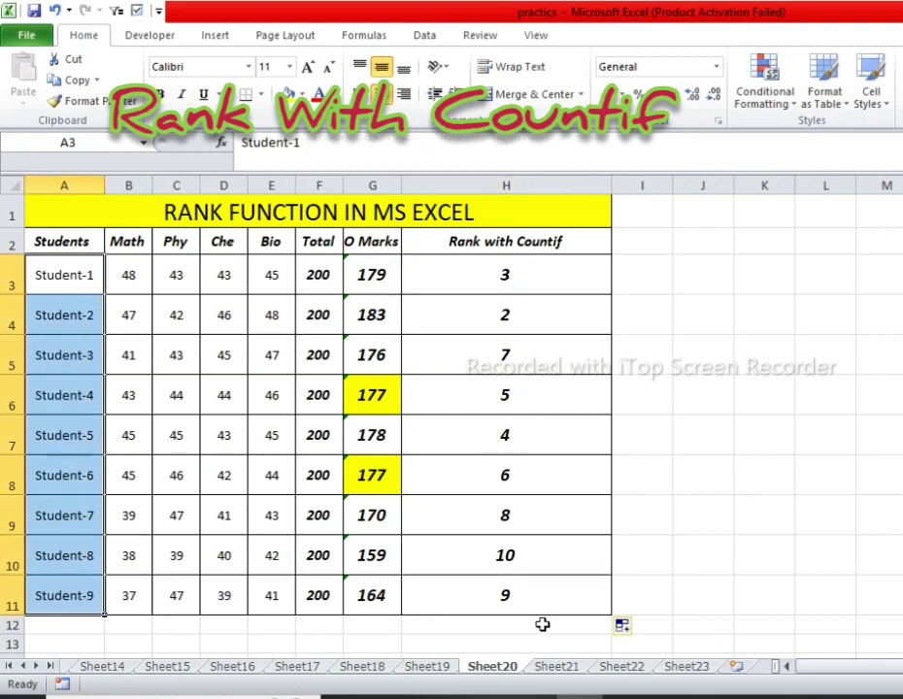
pyautogui.click(519, 578)
pyautogui.click(516, 558)
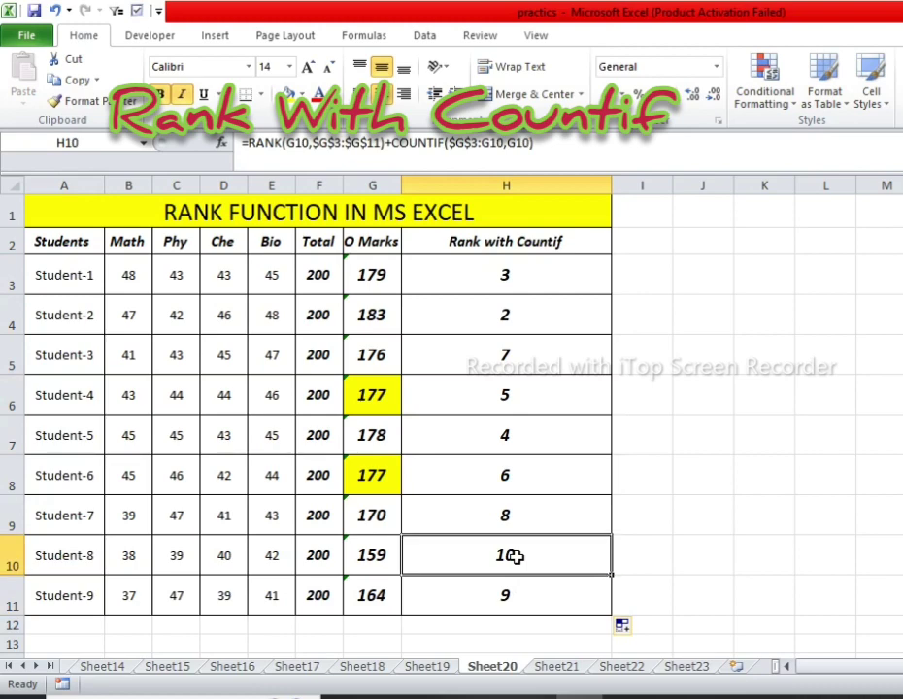
# Append -1 to the end of H3's formula and fill it down through H11.
pyautogui.click(511, 266)
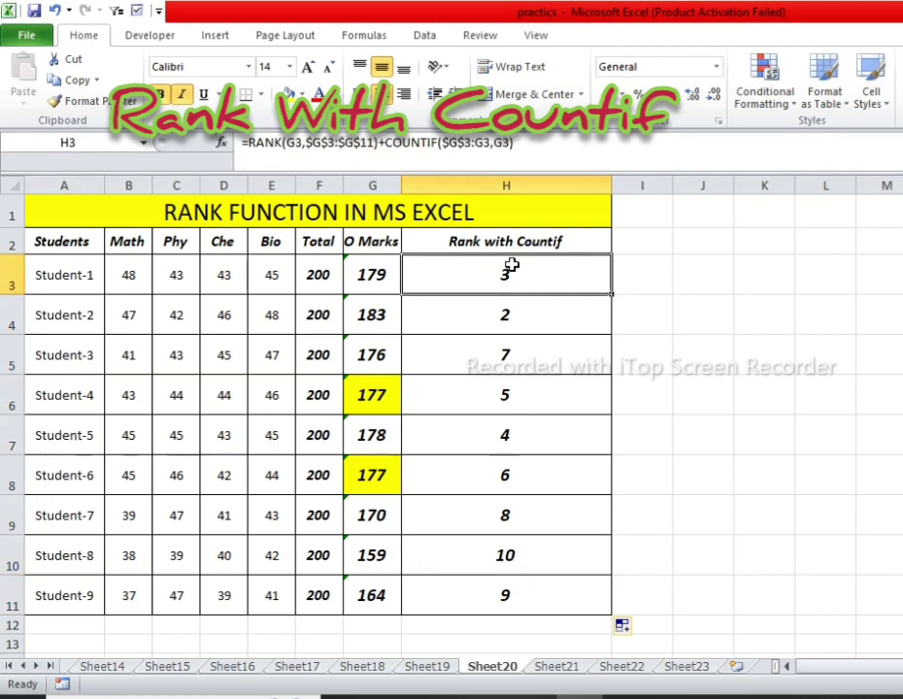
pyautogui.doubleClick(511, 268)
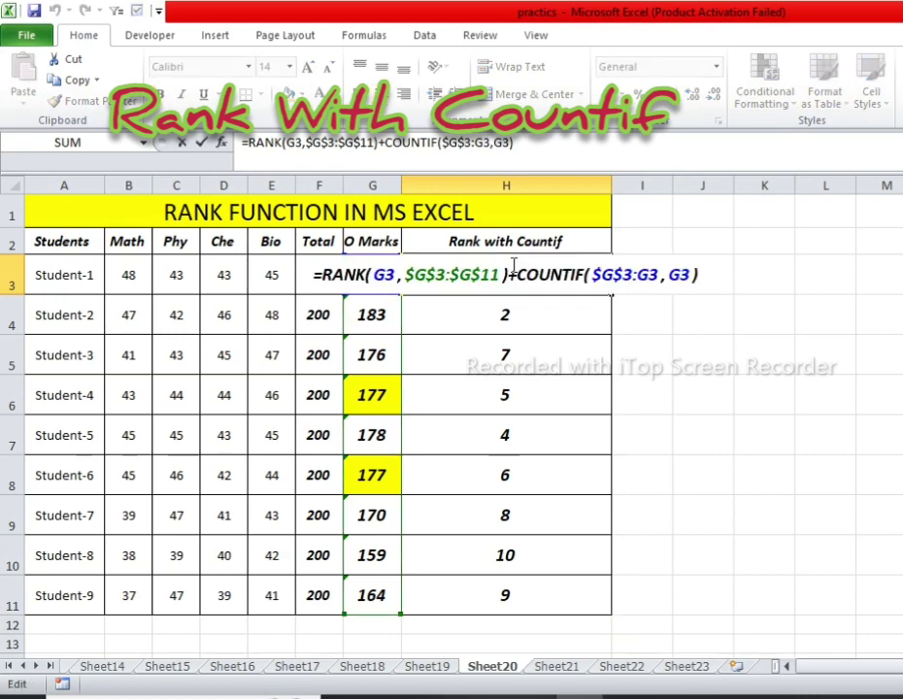
pyautogui.write('-1')
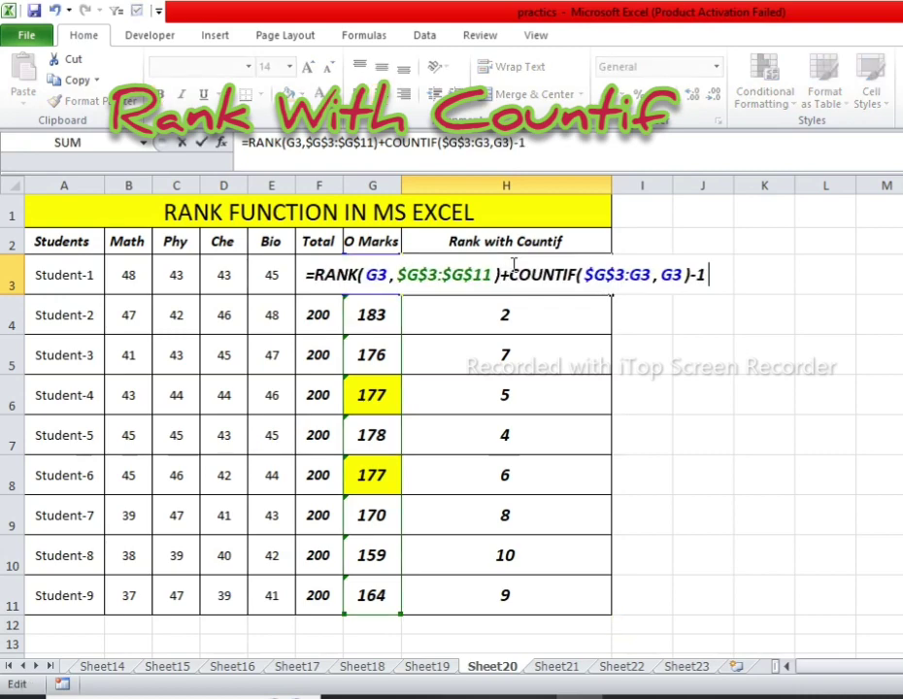
pyautogui.press('Return')
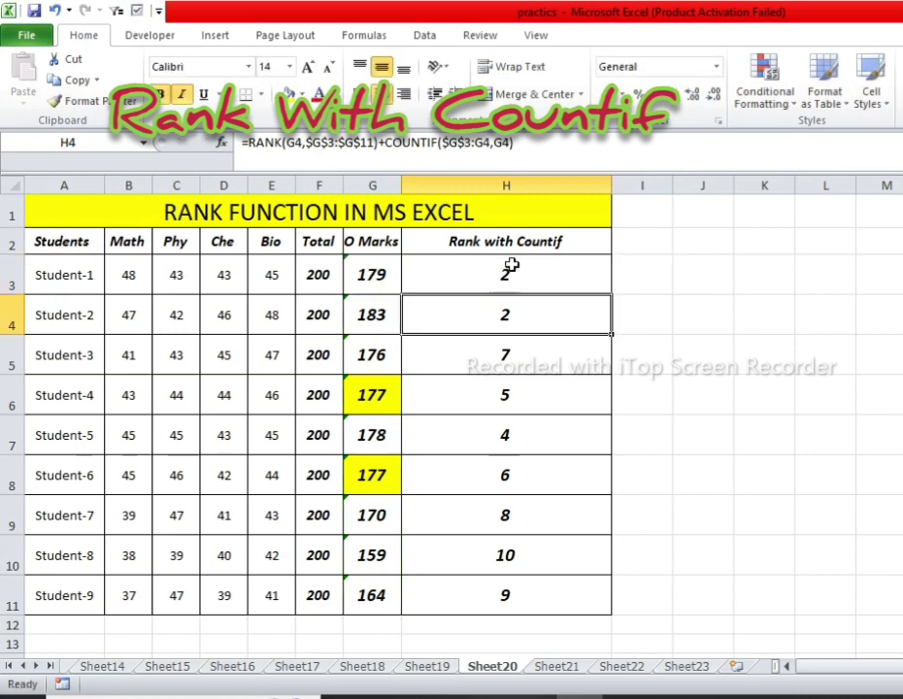
pyautogui.click(528, 271)
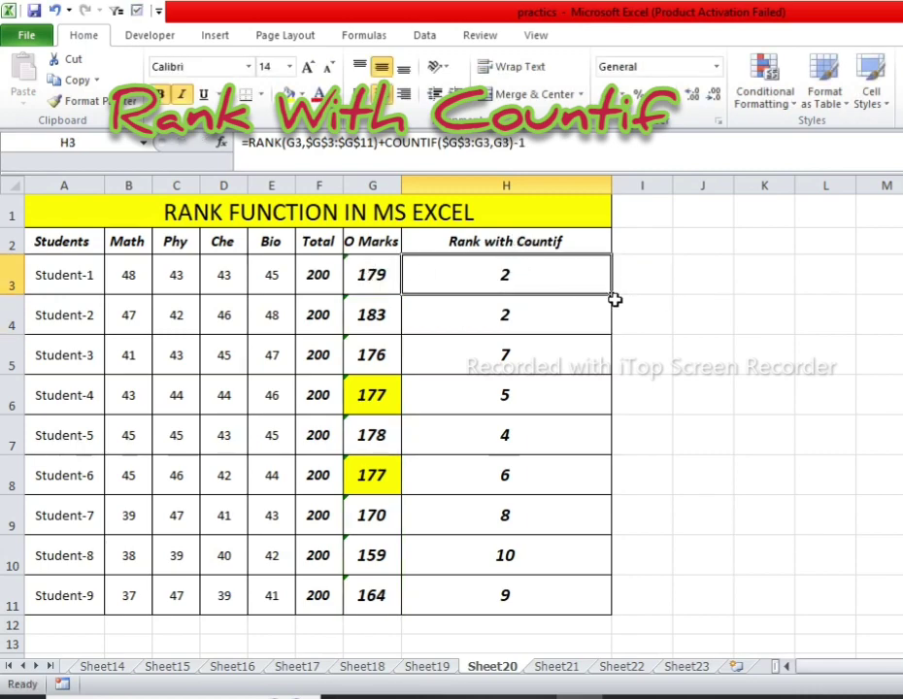
pyautogui.moveTo(606, 296); pyautogui.dragTo(574, 605)
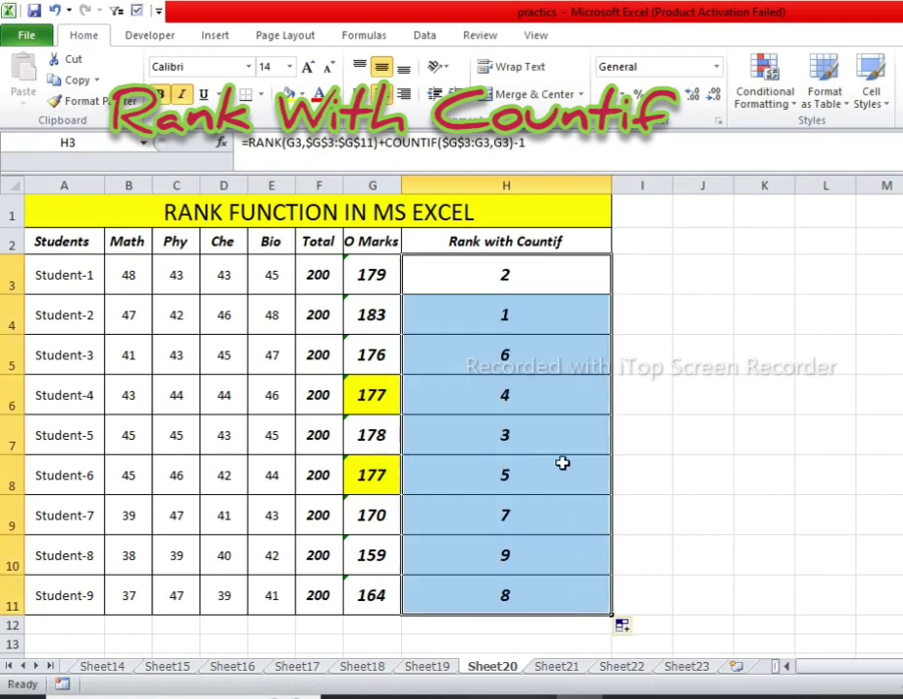
# Highlight the tied students' marks and ranks in G6:H6 and G8:H8 with yellow fill.
pyautogui.moveTo(359, 405); pyautogui.dragTo(555, 398)
pyautogui.click(540, 243)
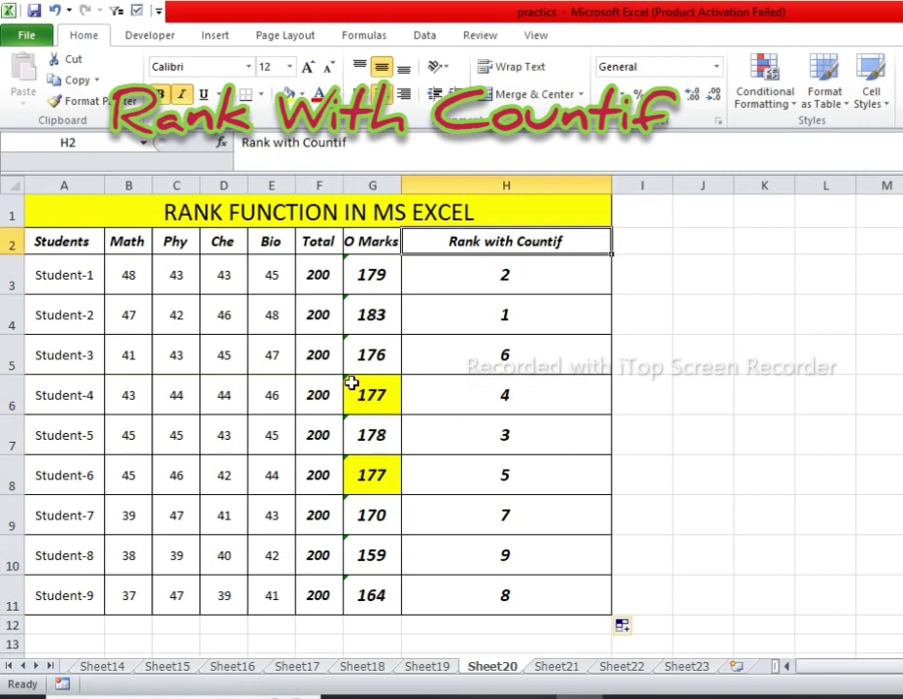
pyautogui.moveTo(352, 384); pyautogui.dragTo(536, 390)
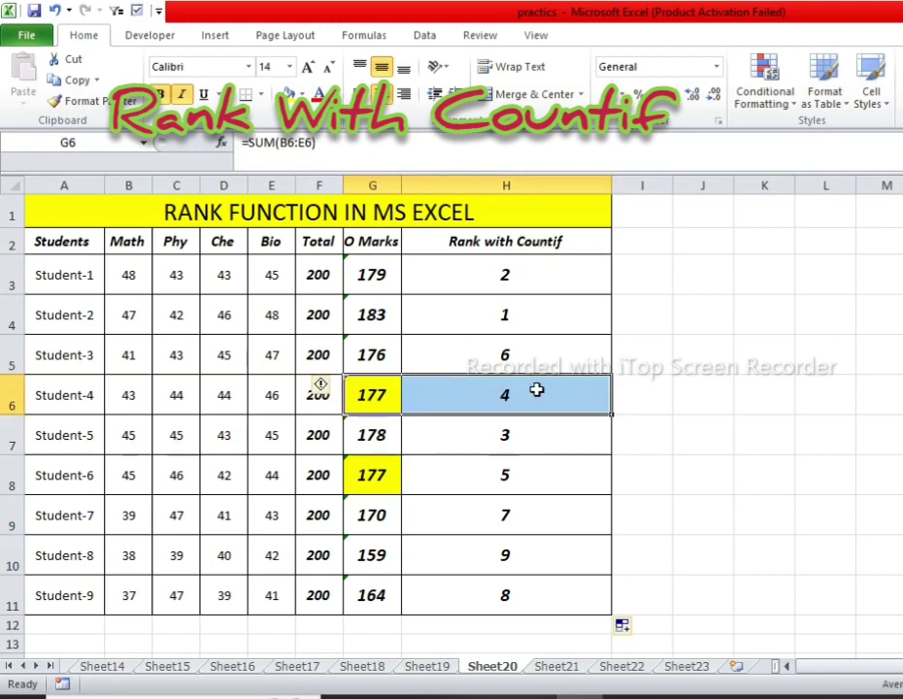
pyautogui.click(291, 92)
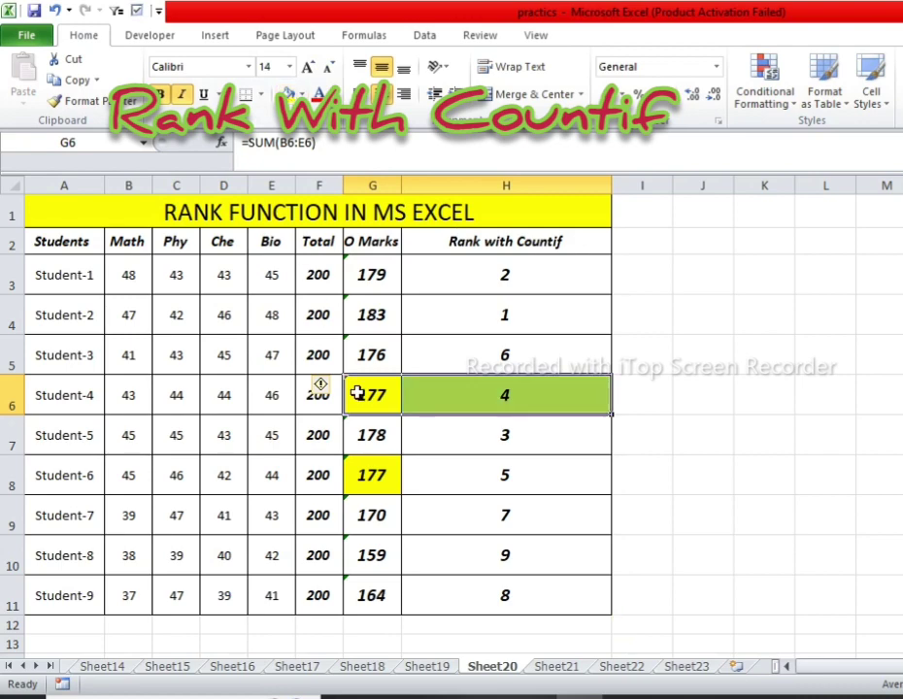
pyautogui.moveTo(372, 476); pyautogui.dragTo(512, 476)
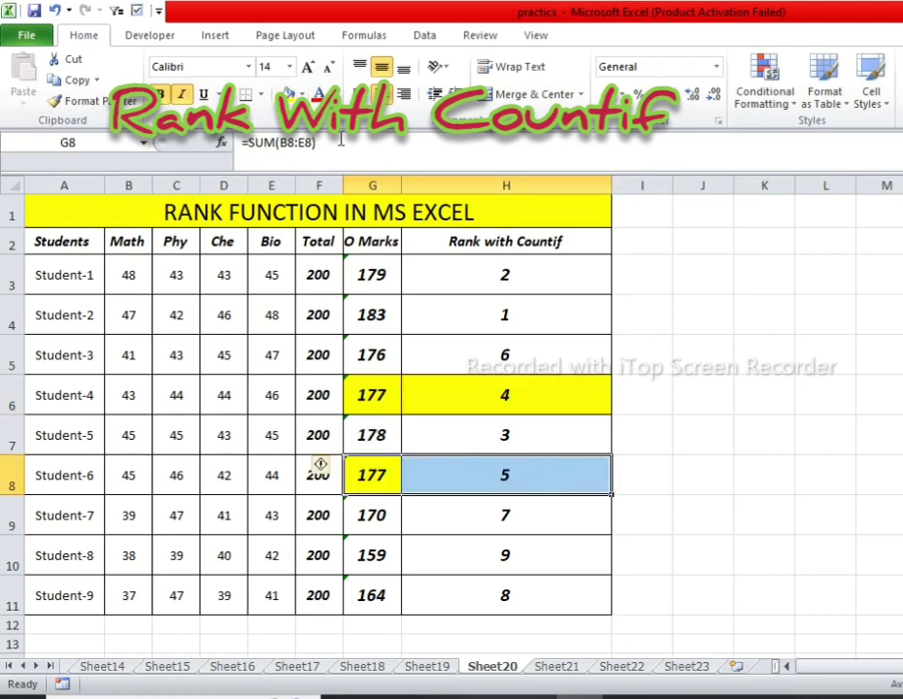
pyautogui.press('F4')
pyautogui.click(485, 476)
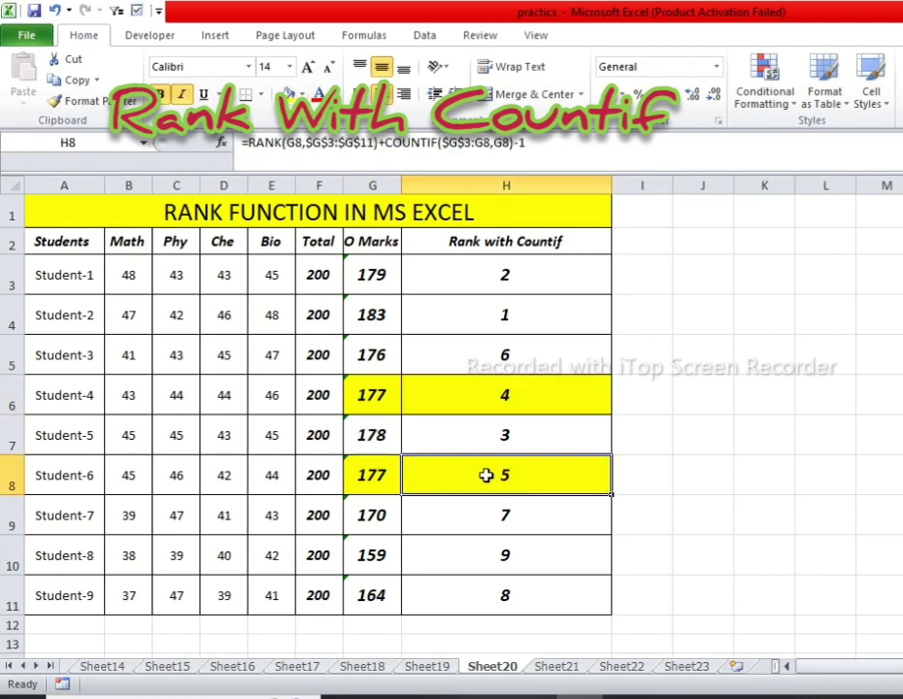
# Compare the ranks in the highlighted cells H6 and H8 with the other ranks in H5 and H9:H11.
pyautogui.click(506, 395)
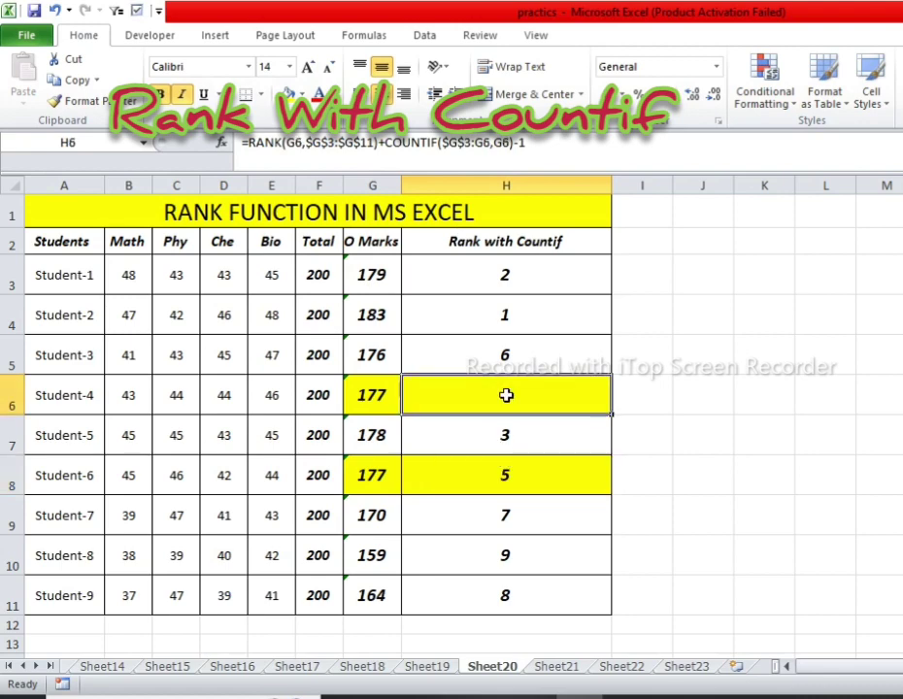
pyautogui.click(555, 245)
pyautogui.click(532, 397)
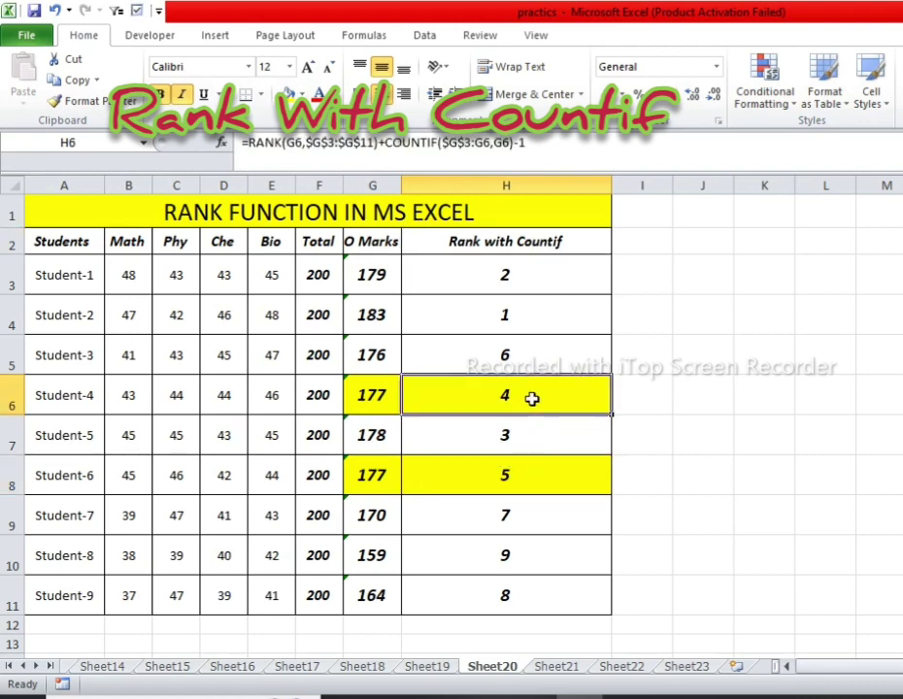
pyautogui.click(530, 475)
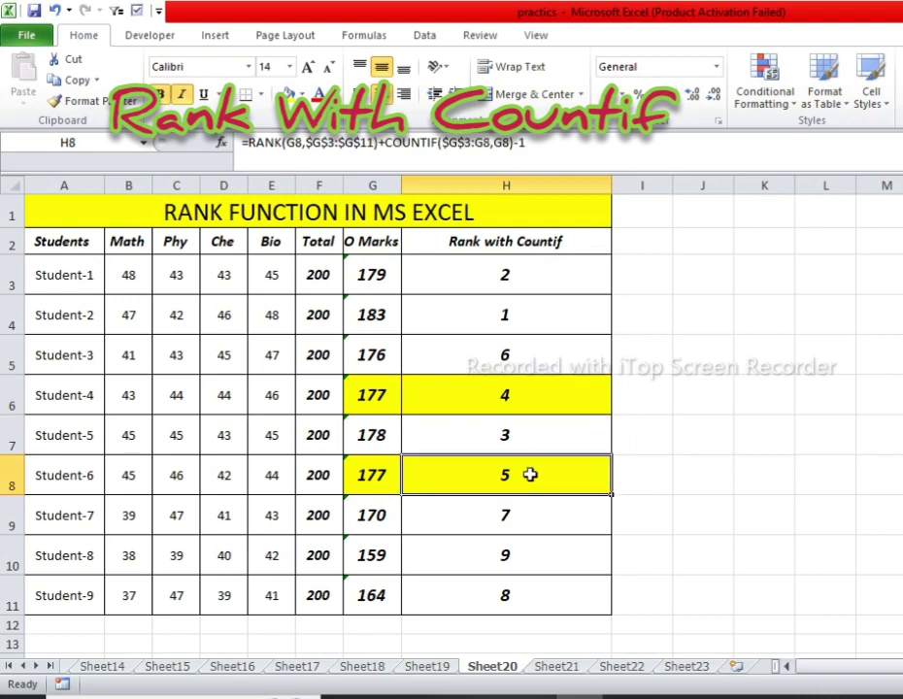
pyautogui.click(518, 367)
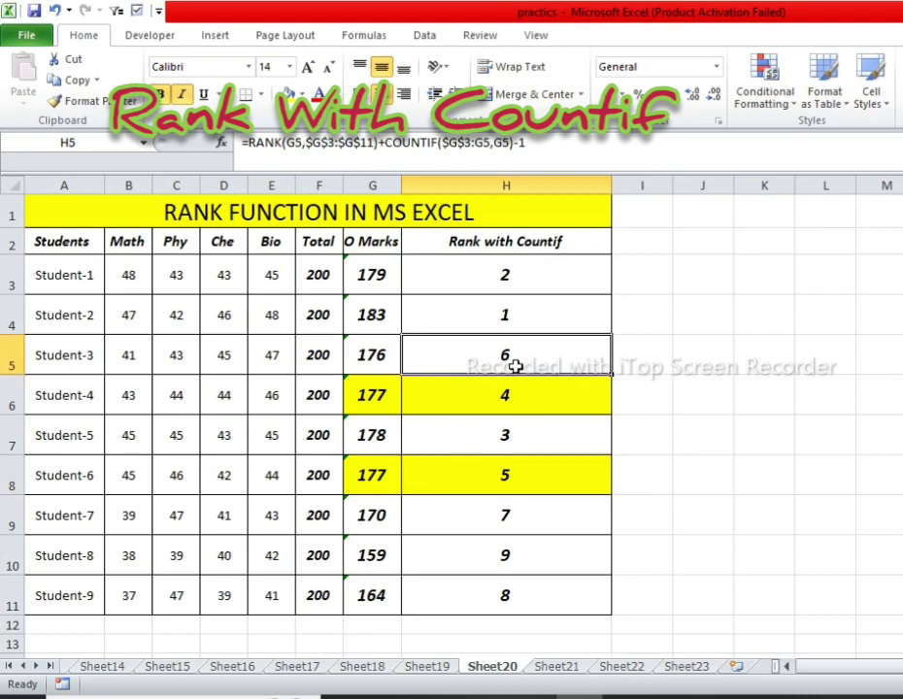
pyautogui.click(519, 514)
pyautogui.click(519, 587)
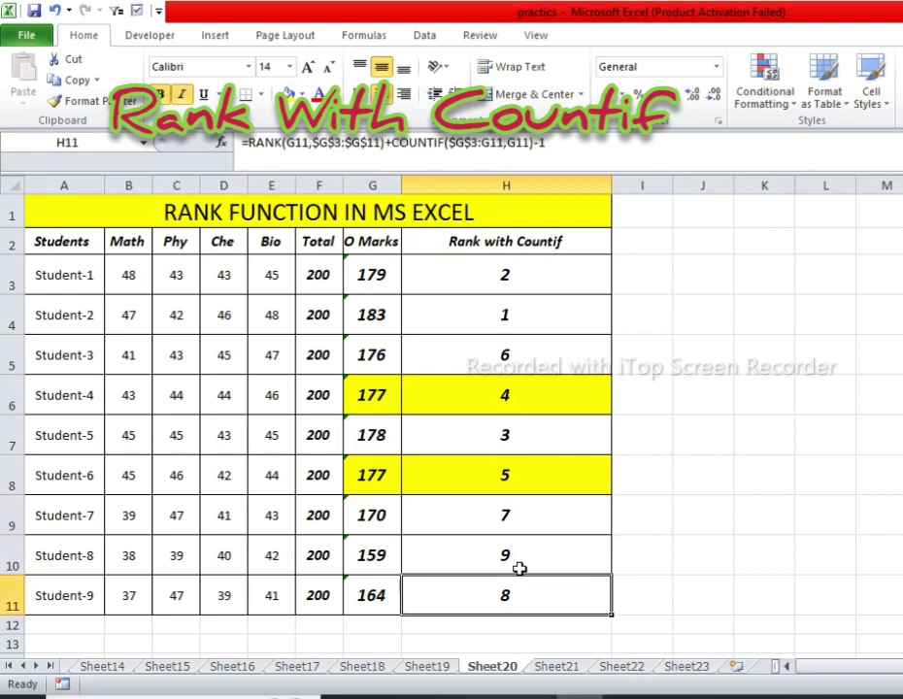
pyautogui.click(519, 553)
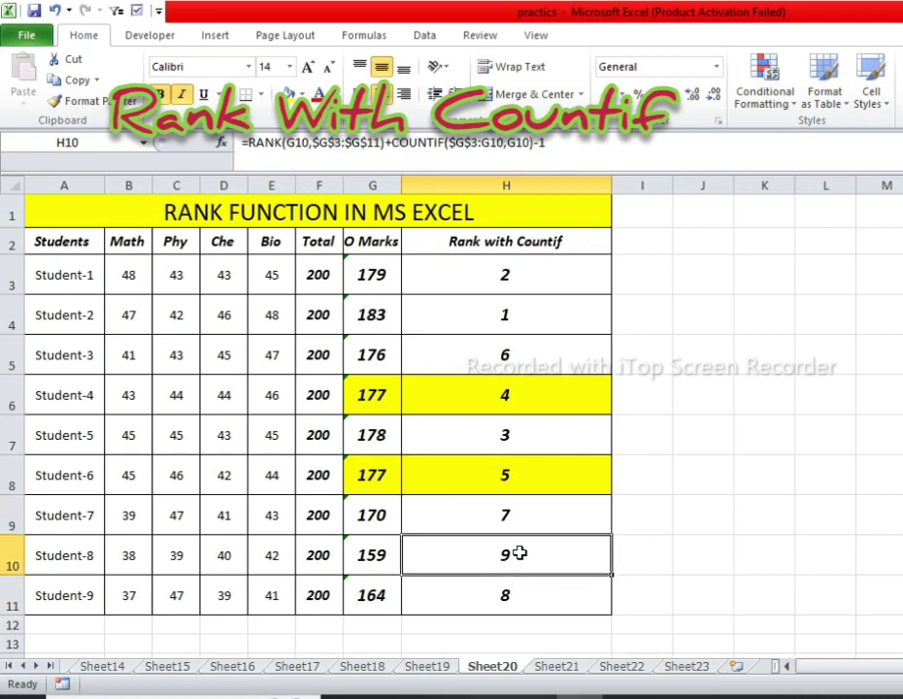
pyautogui.click(518, 463)
pyautogui.click(496, 356)
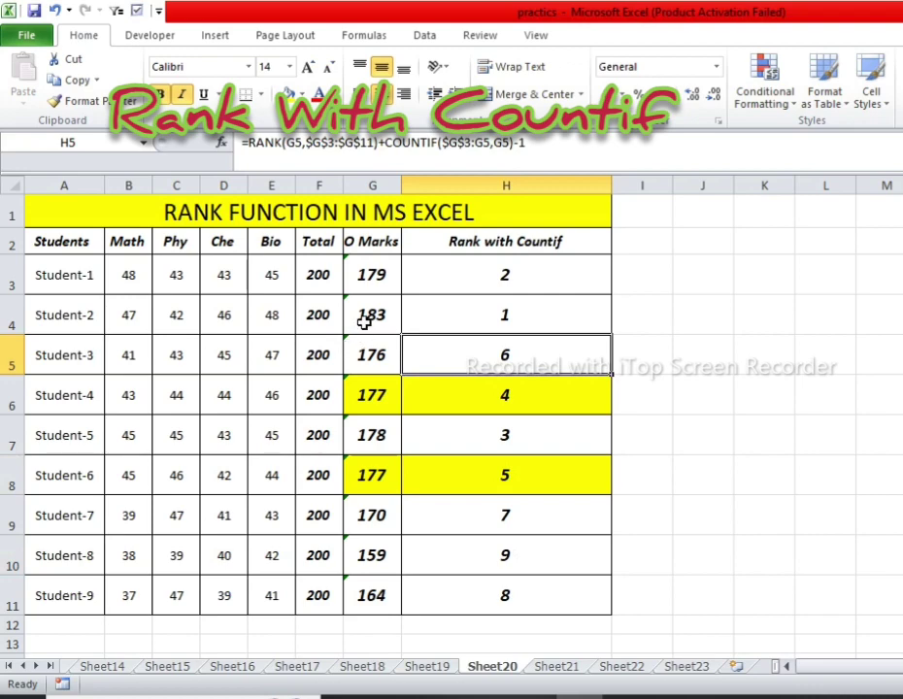
# Set Student-8's obtained marks in G10 to 170 and check the tied Student-7 row in G9:H9.
pyautogui.click(369, 555)
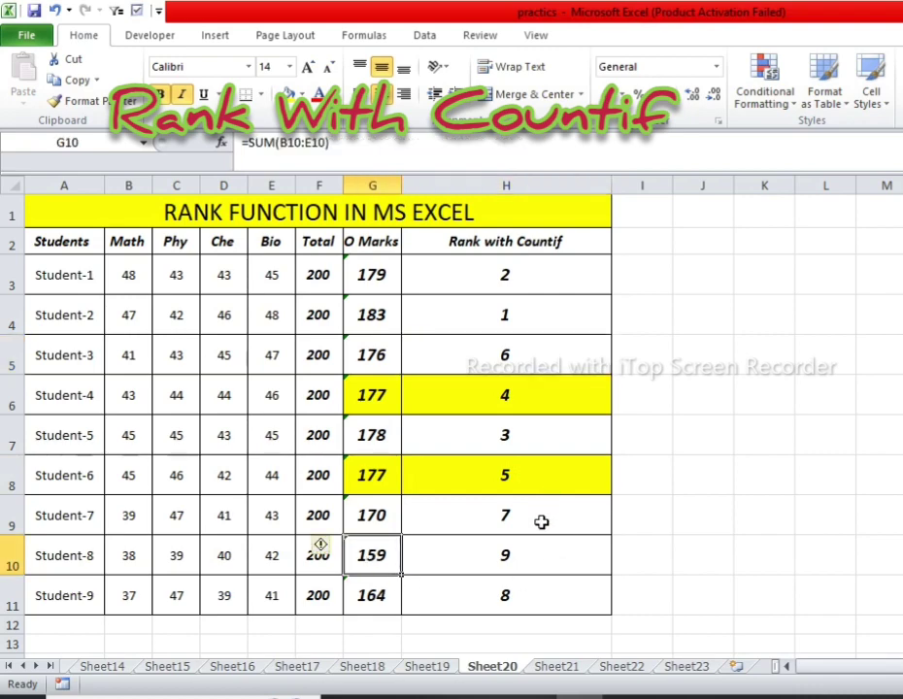
pyautogui.write('170')
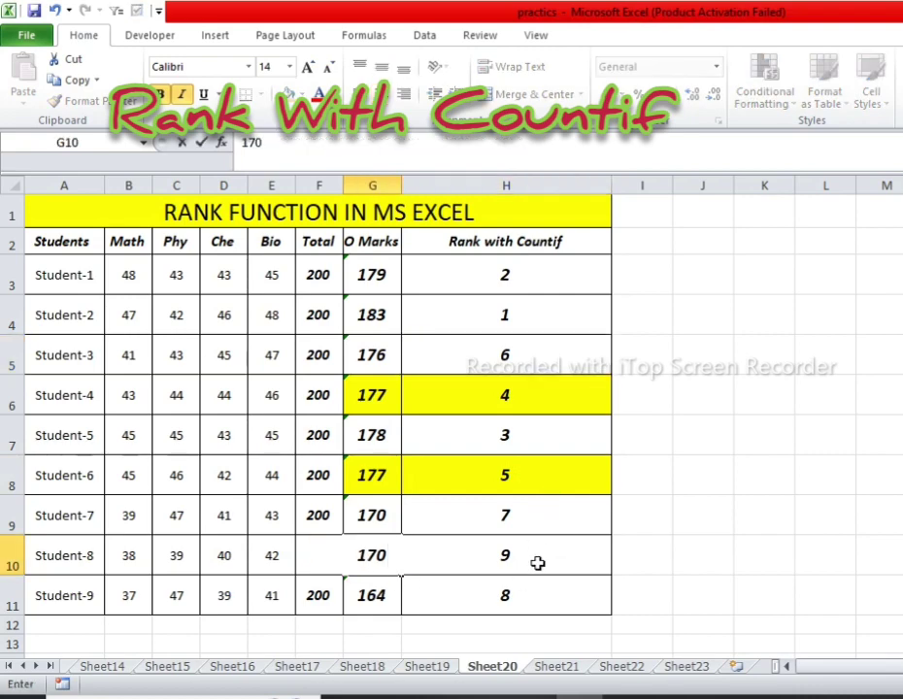
pyautogui.press('Return')
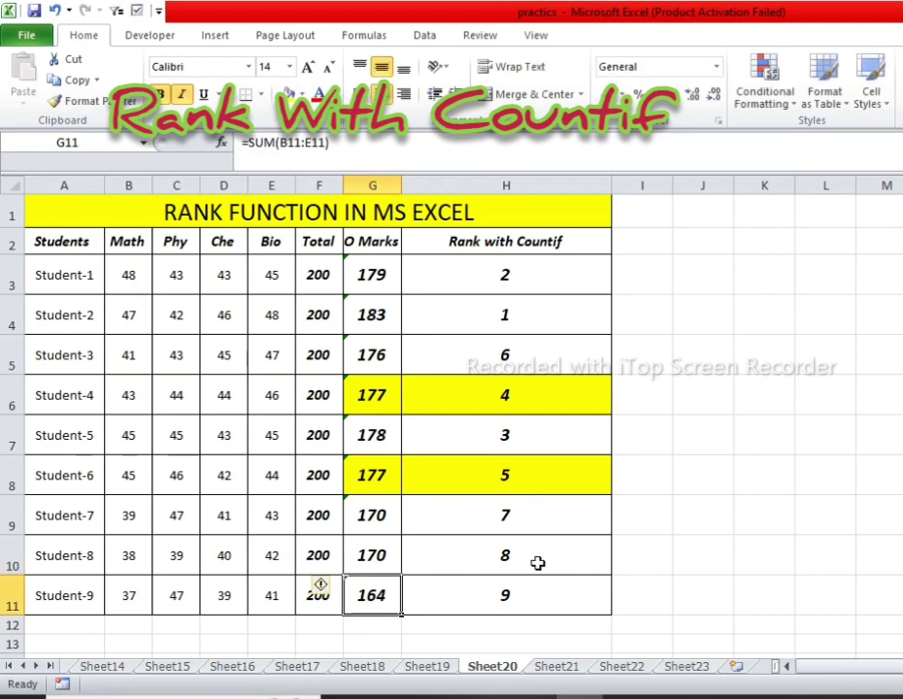
pyautogui.moveTo(381, 524); pyautogui.dragTo(528, 526)
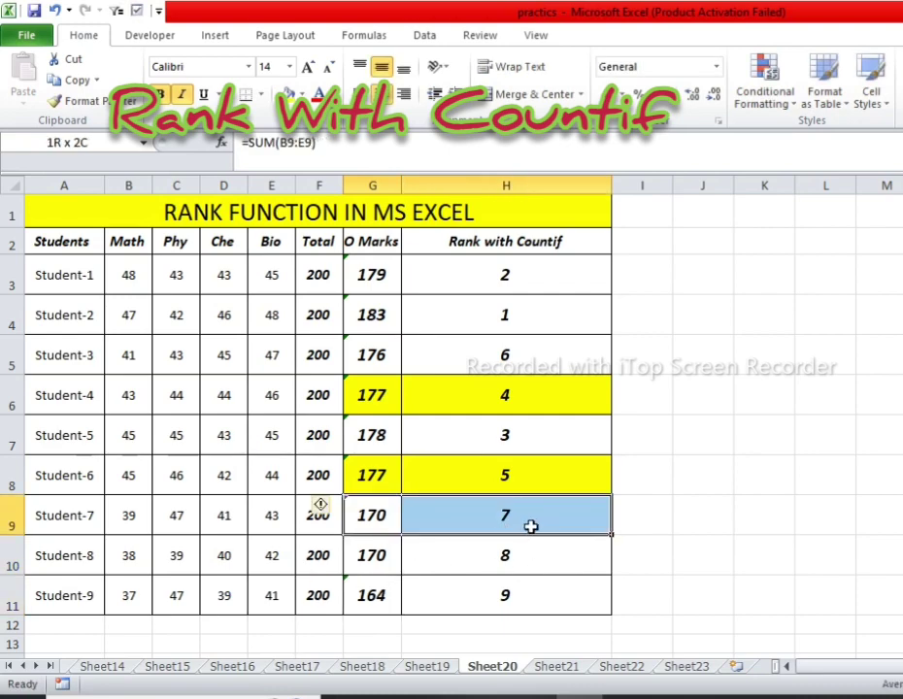
# Set Student-8's obtained marks in G10 back to 159.
pyautogui.moveTo(377, 544)
pyautogui.mouseDown()
pyautogui.moveTo(404, 550)
pyautogui.moveTo(375, 555)
pyautogui.mouseUp()
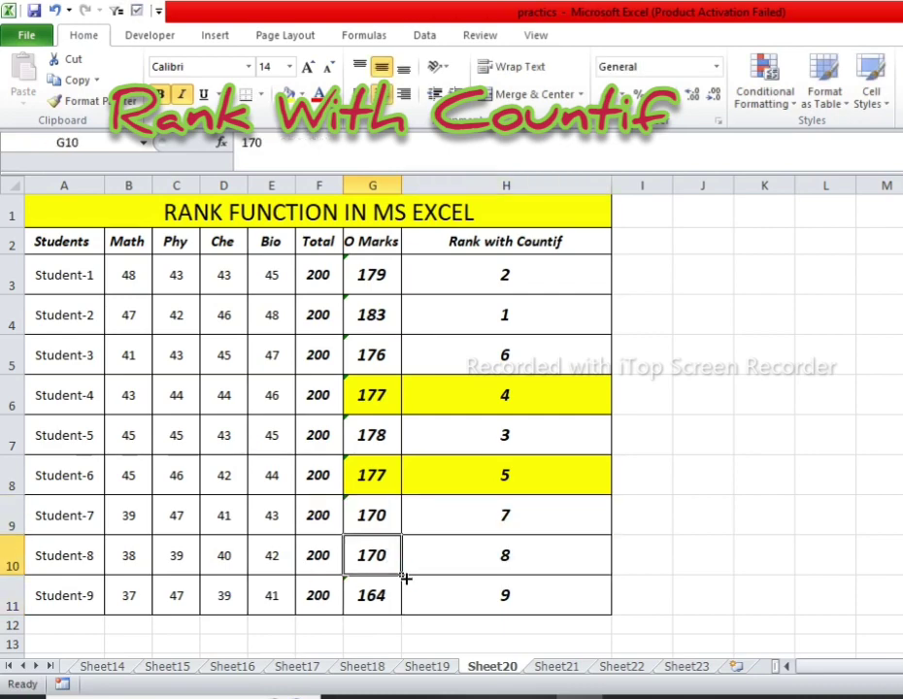
pyautogui.write('159')
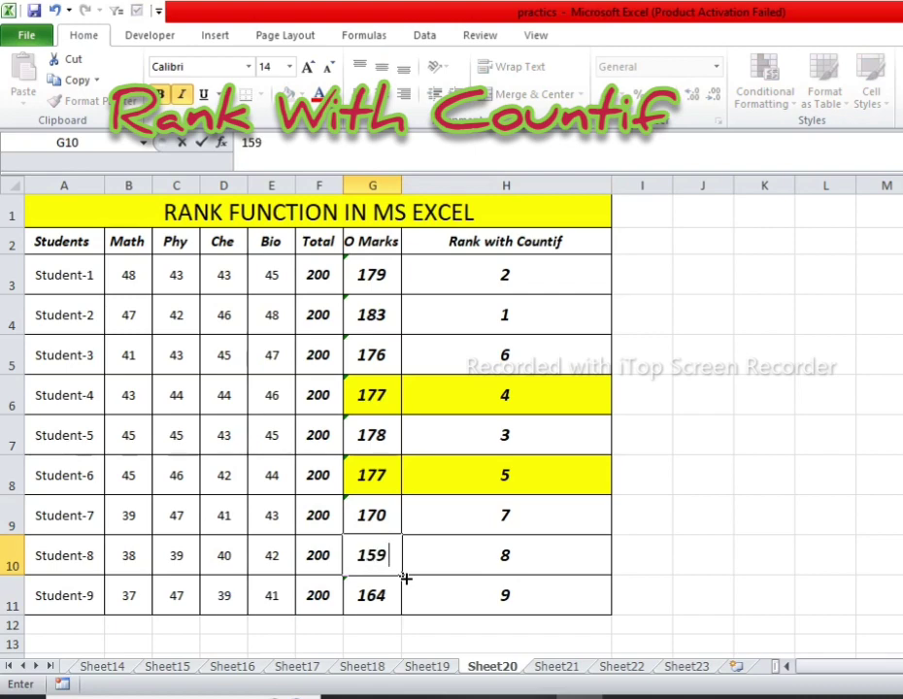
pyautogui.press('Return')
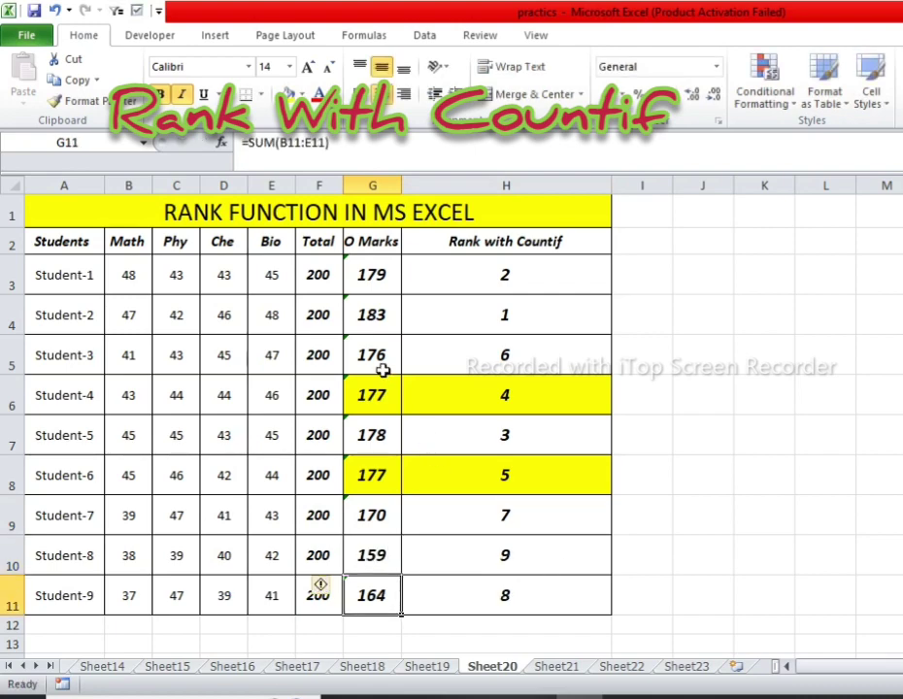
# Replace Student-2's obtained marks in G4 with 170 to create a tie with Student-7.
pyautogui.click(384, 308)
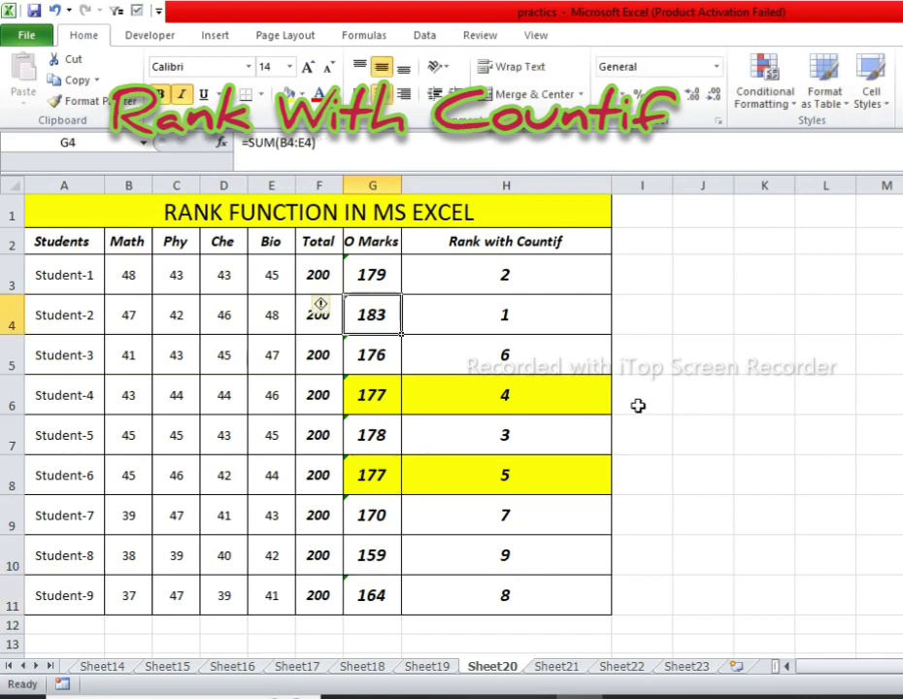
pyautogui.write('1')
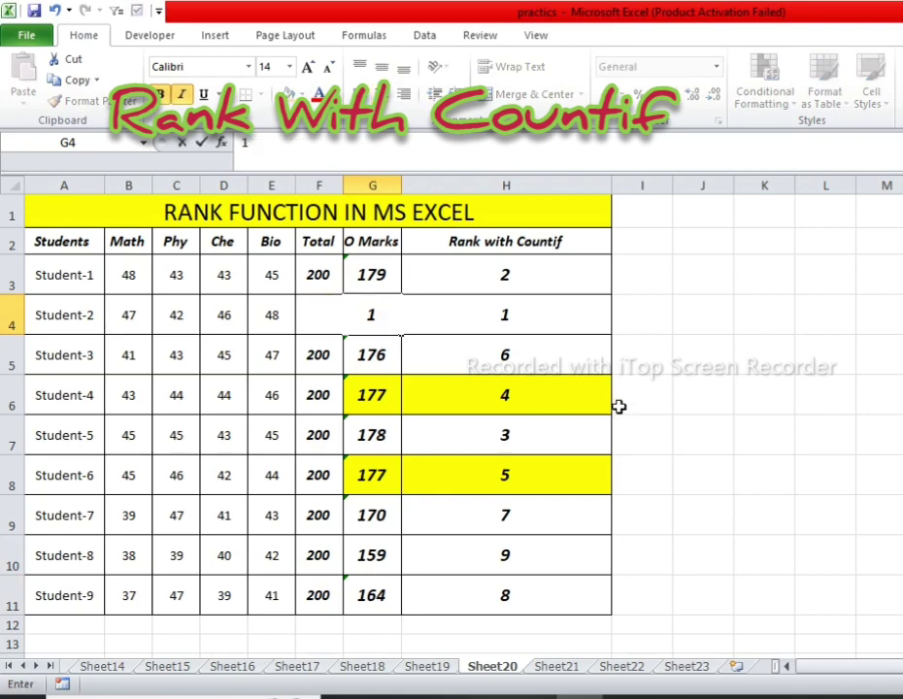
pyautogui.write('70')
pyautogui.press('Return')
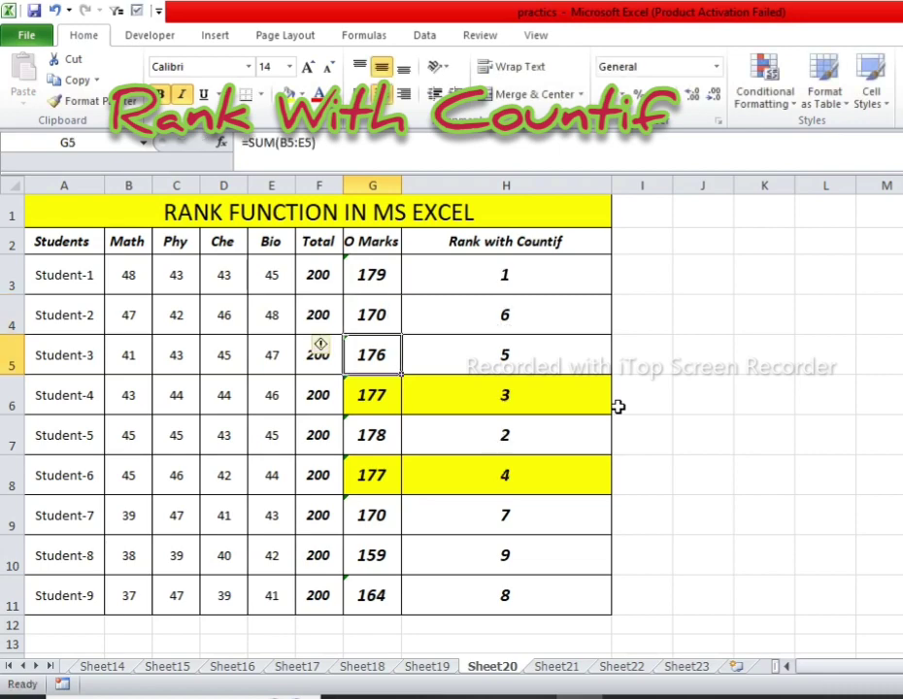
# Examine the recalculated ranks in column H for the tied students in rows 4 and 9, then for H3, H7 and H6.
pyautogui.click(526, 324)
pyautogui.click(549, 506)
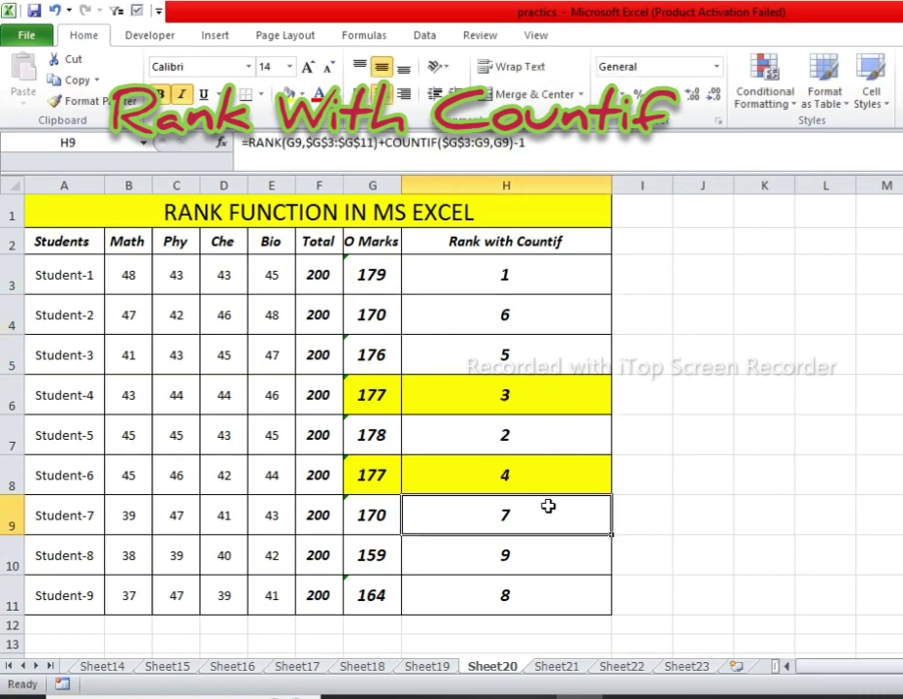
pyautogui.click(503, 283)
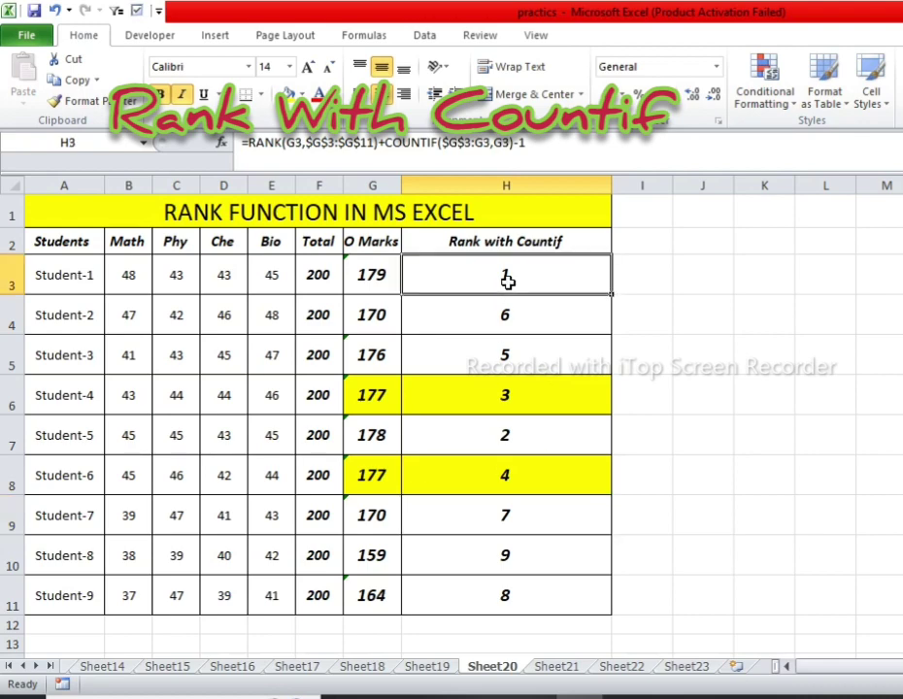
pyautogui.click(528, 445)
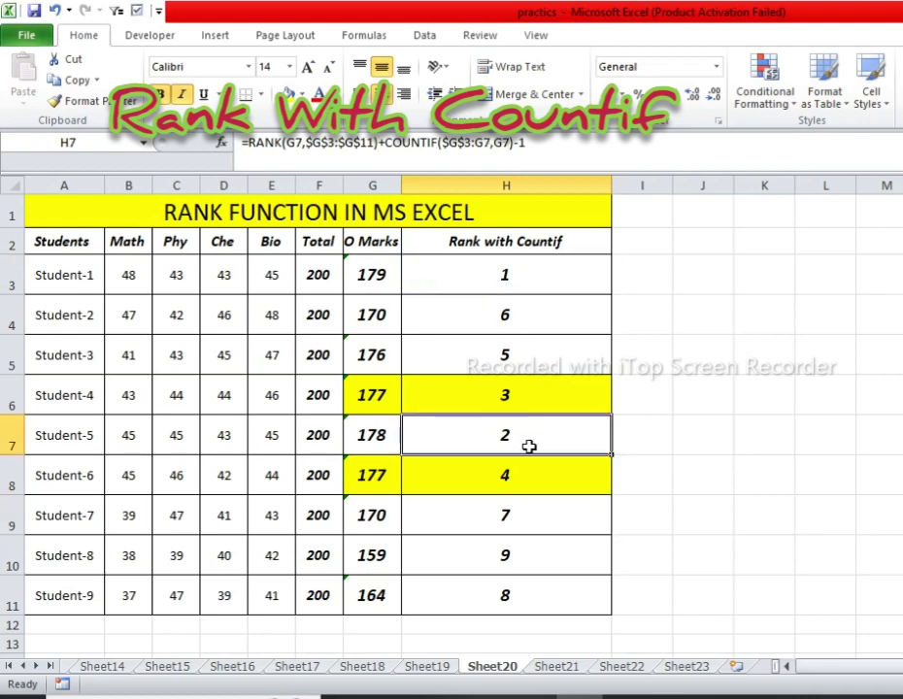
pyautogui.click(515, 389)
pyautogui.moveTo(398, 395); pyautogui.dragTo(539, 389)
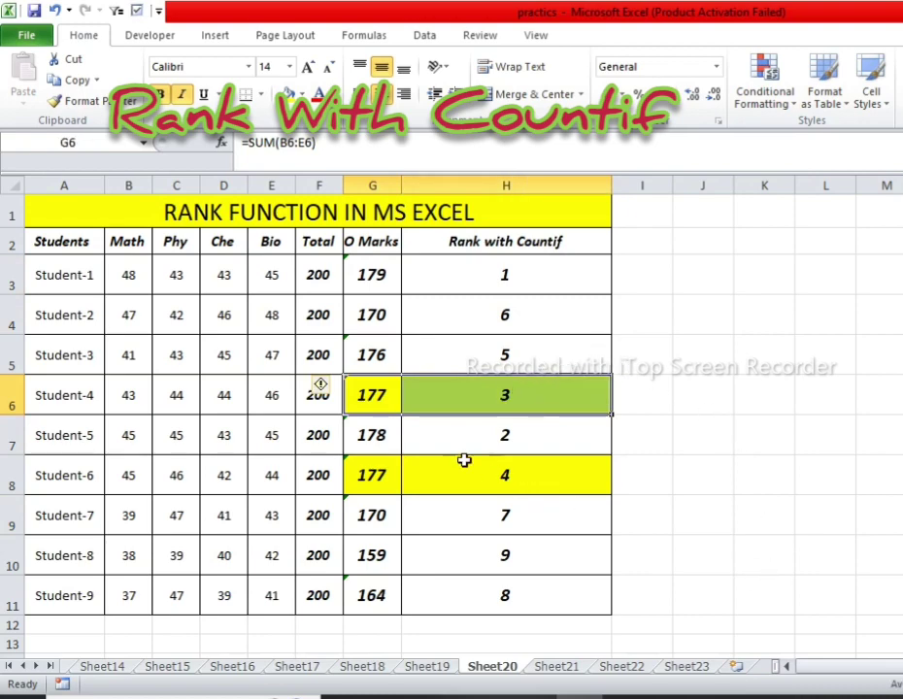
pyautogui.click(490, 442)
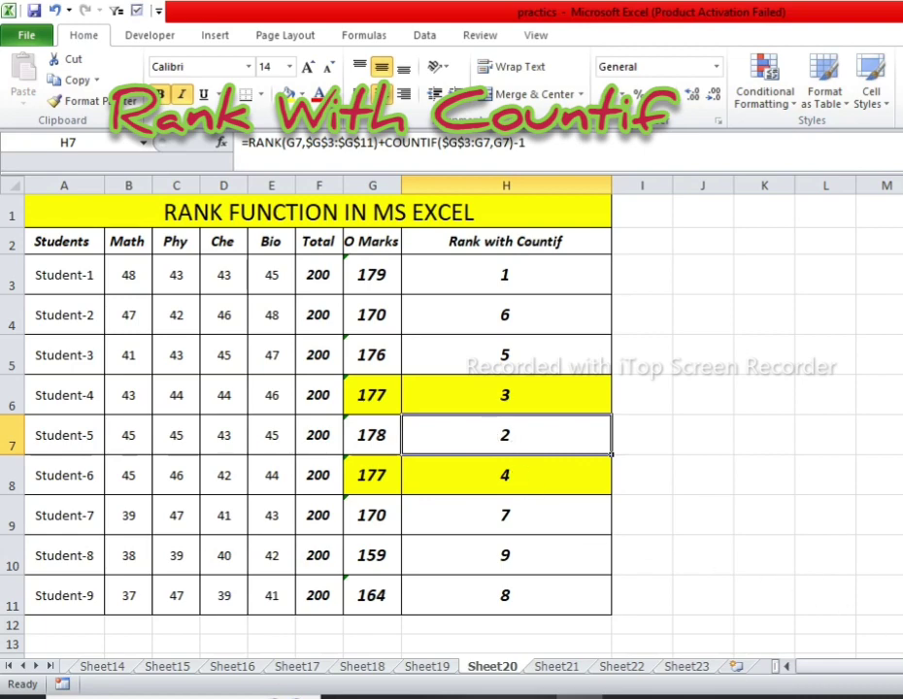
pyautogui.click(526, 396)
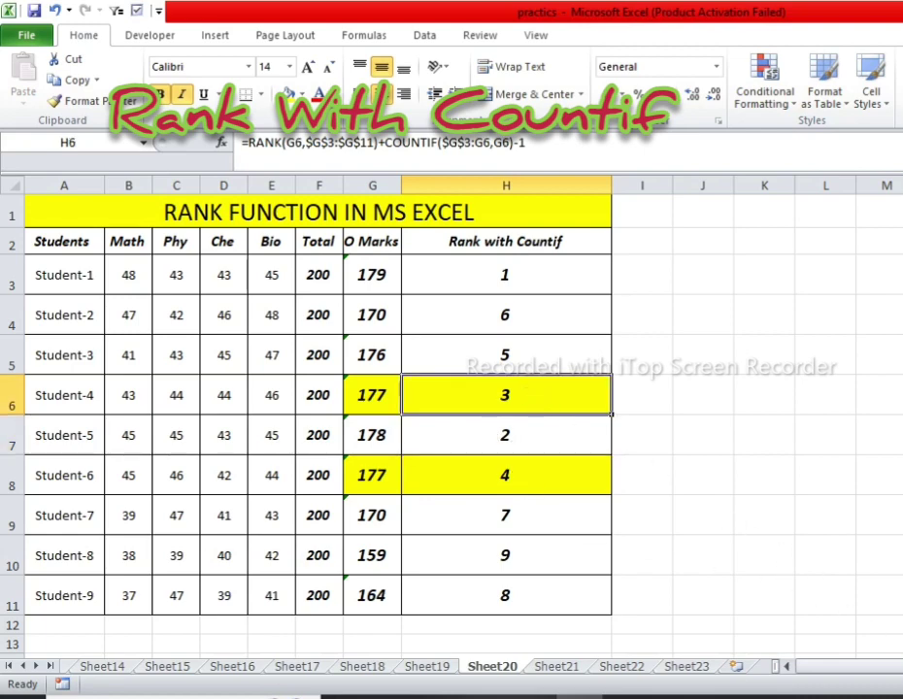